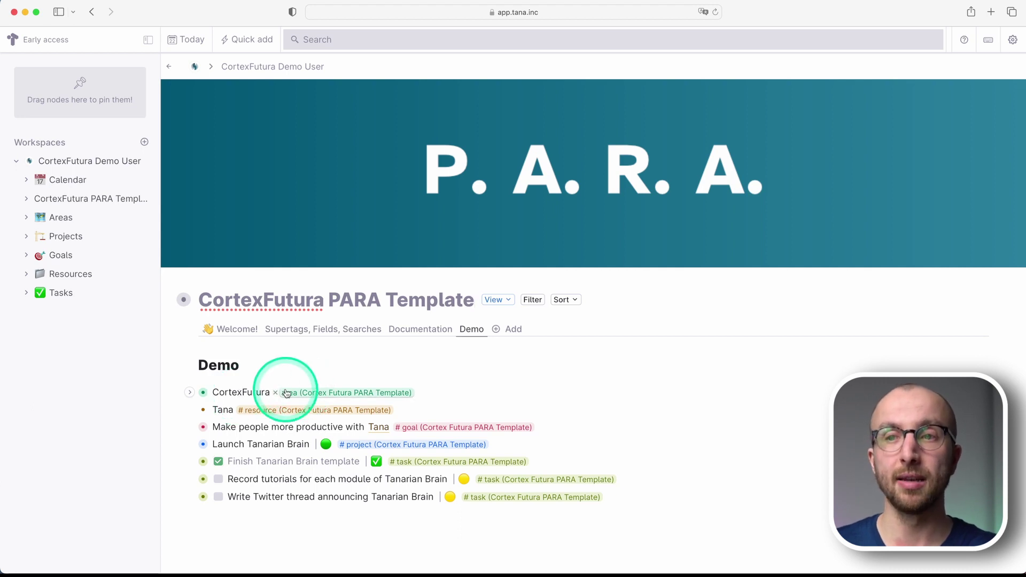
Expand the CortexFutura area in the Demo list and check the options of its PARA Status field, keeping Active.
left_click(190, 392)
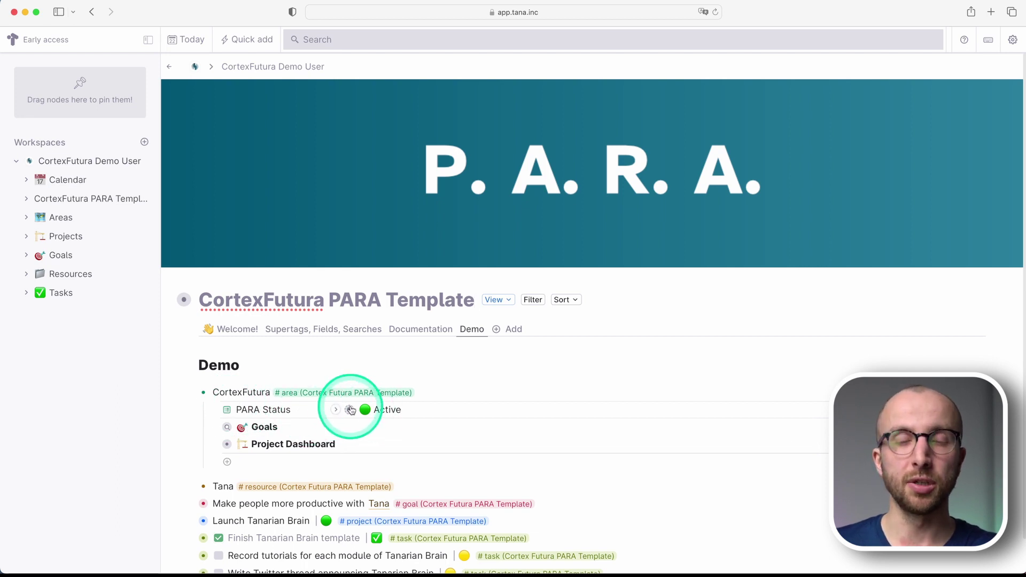
left_click(380, 409)
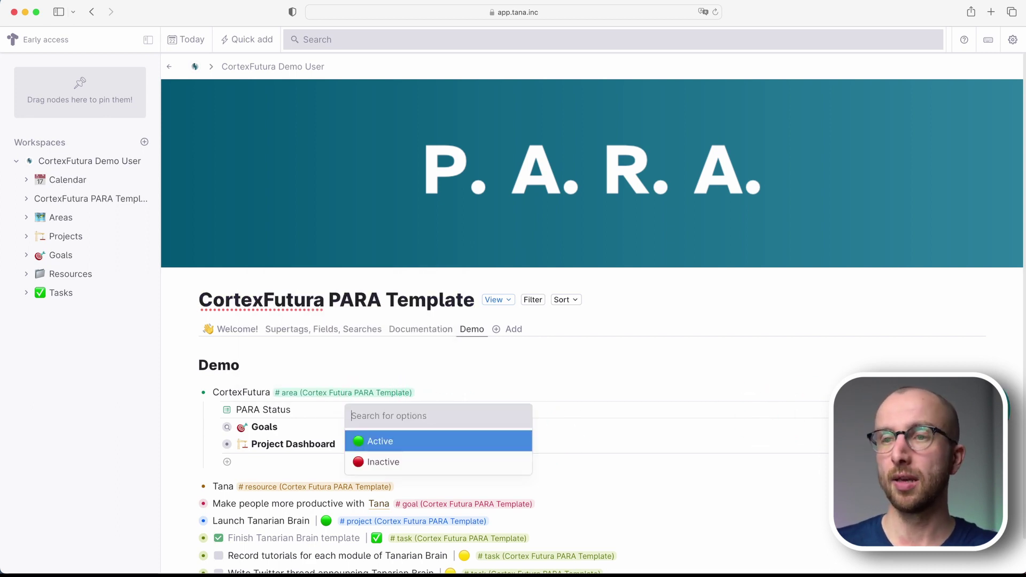
key("Return")
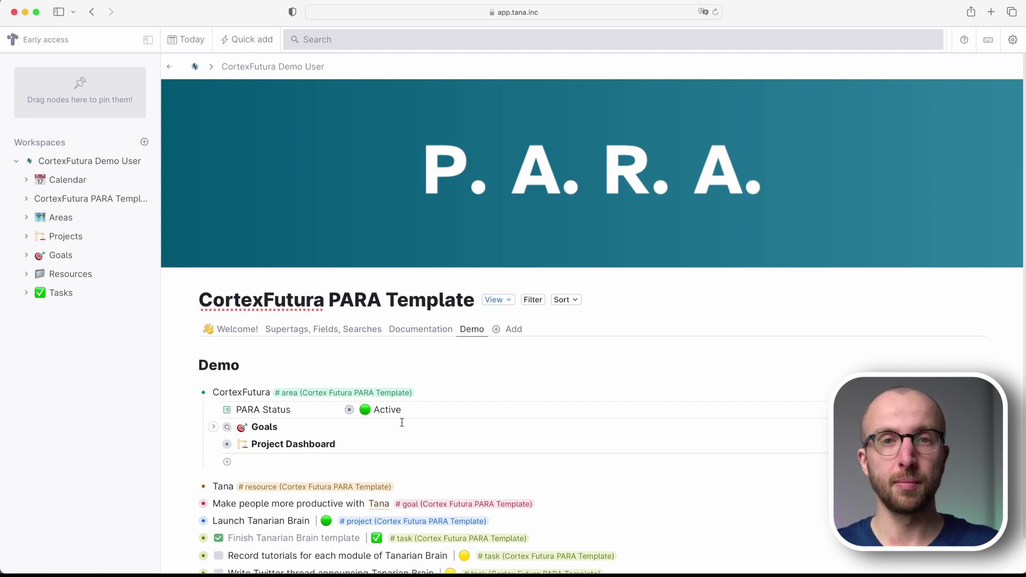
left_click(302, 419)
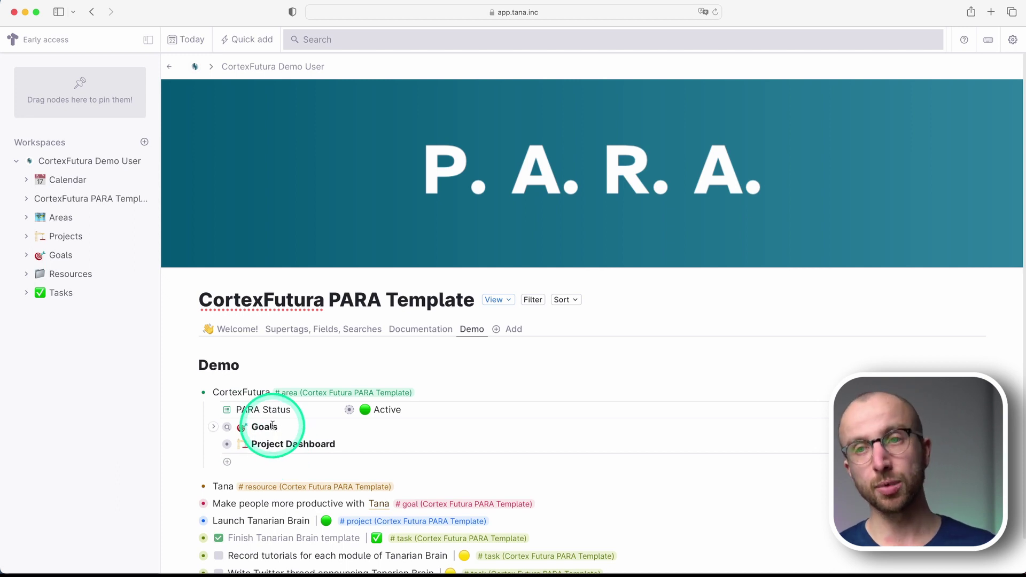
Review the goals listed under the CortexFutura area, then collapse its Goals search.
left_click(216, 427)
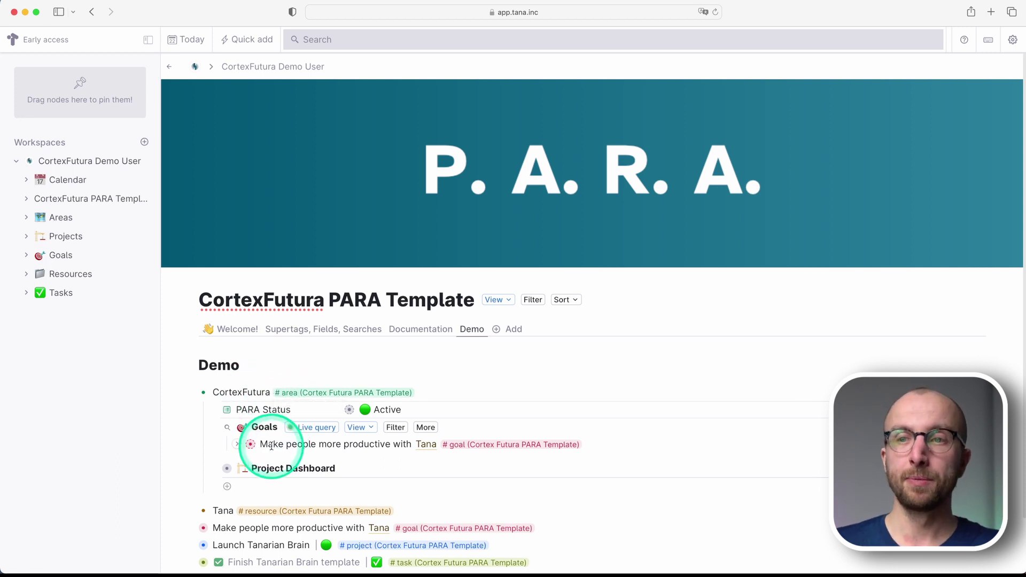
left_click_drag(261, 446, 378, 444)
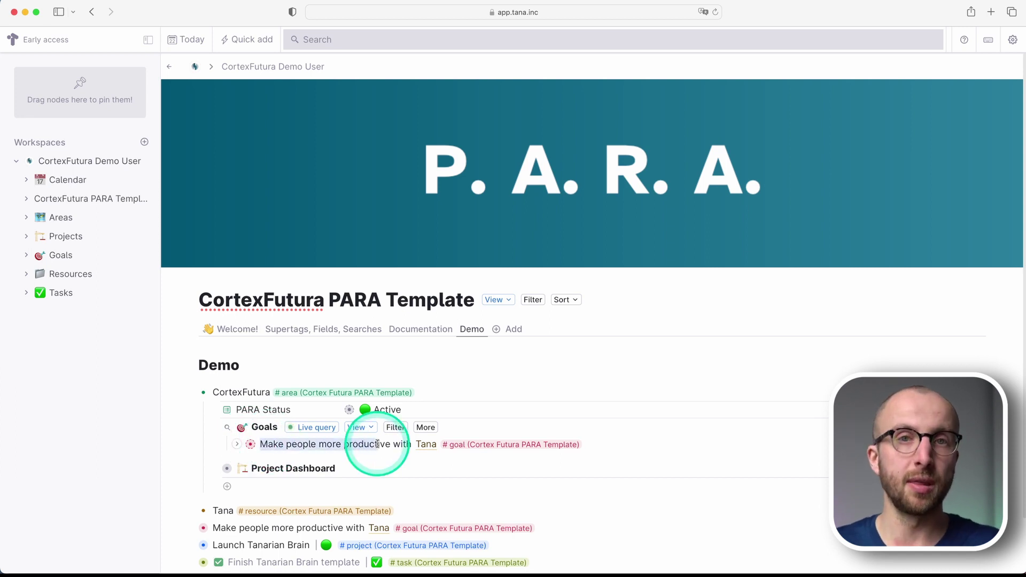
left_click(378, 444)
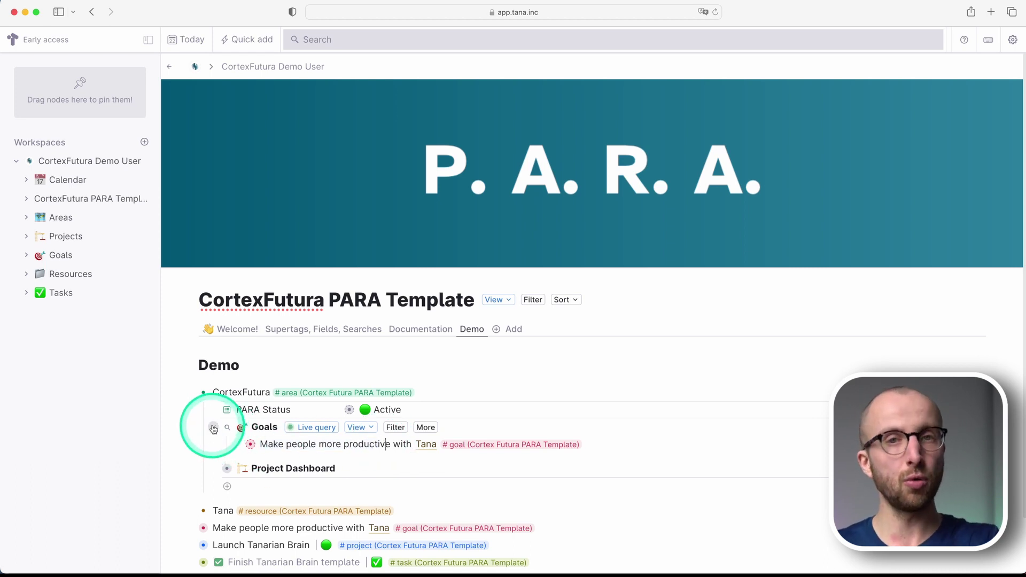
left_click(214, 428)
Review the active, completed and someday/maybe projects in the CortexFutura area's Project Dashboard, then collapse the area.
left_click(213, 444)
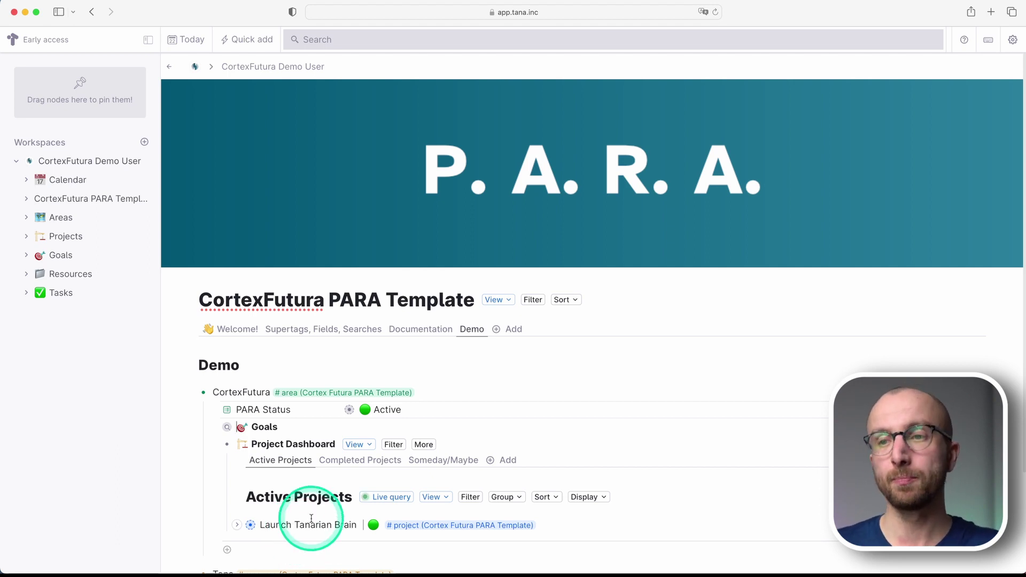
left_click(358, 460)
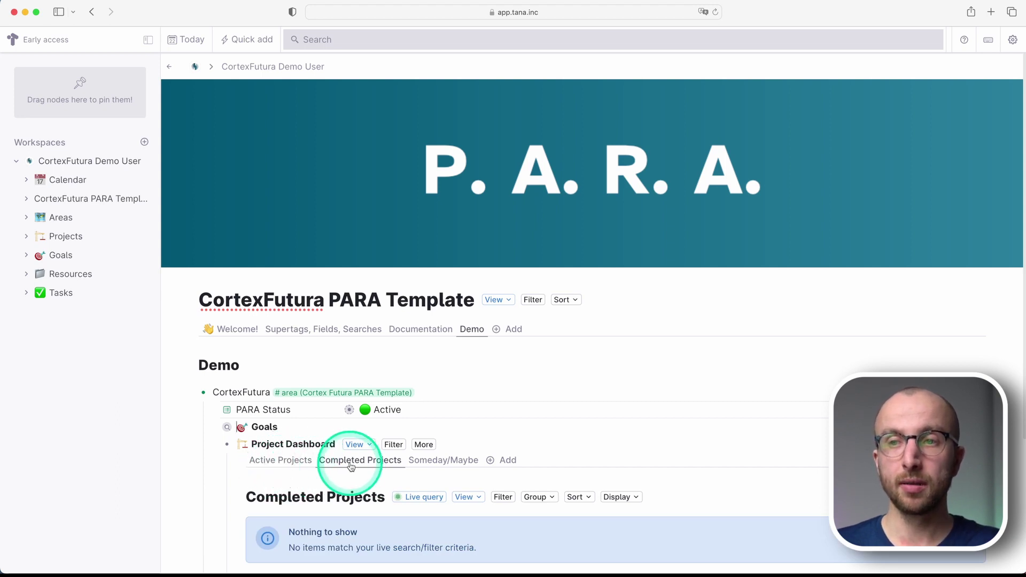
left_click(437, 463)
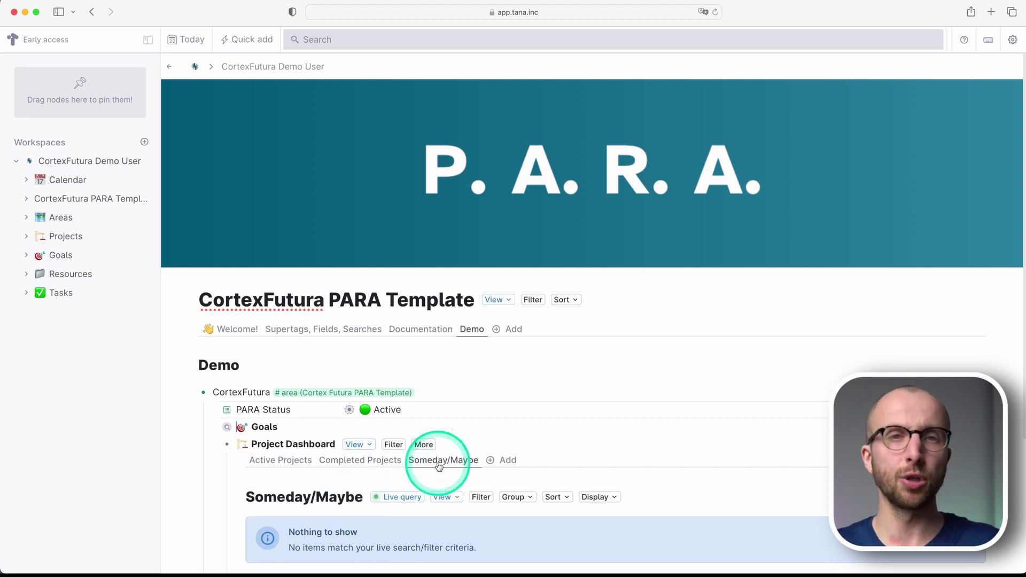
left_click(268, 468)
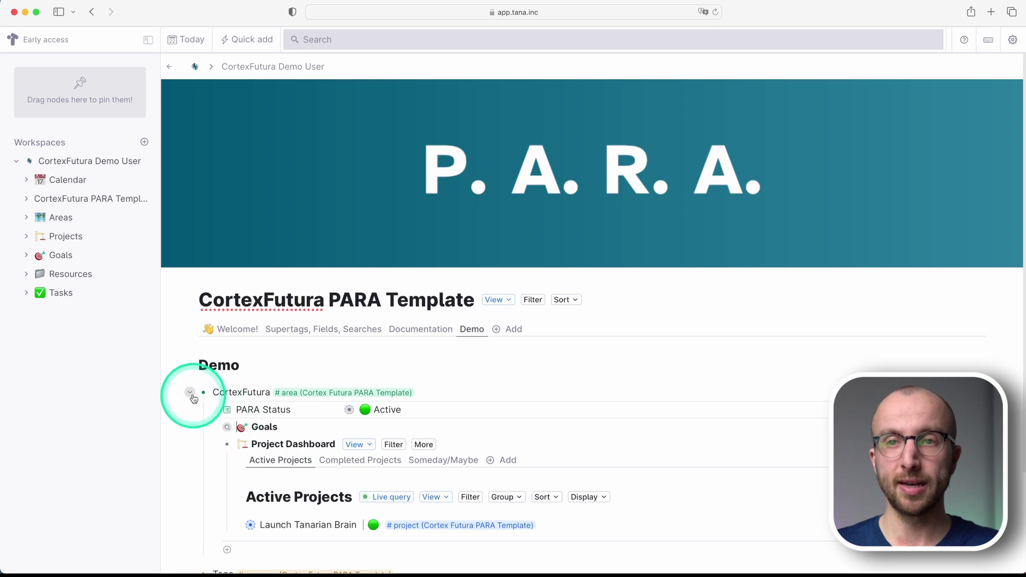
left_click(191, 393)
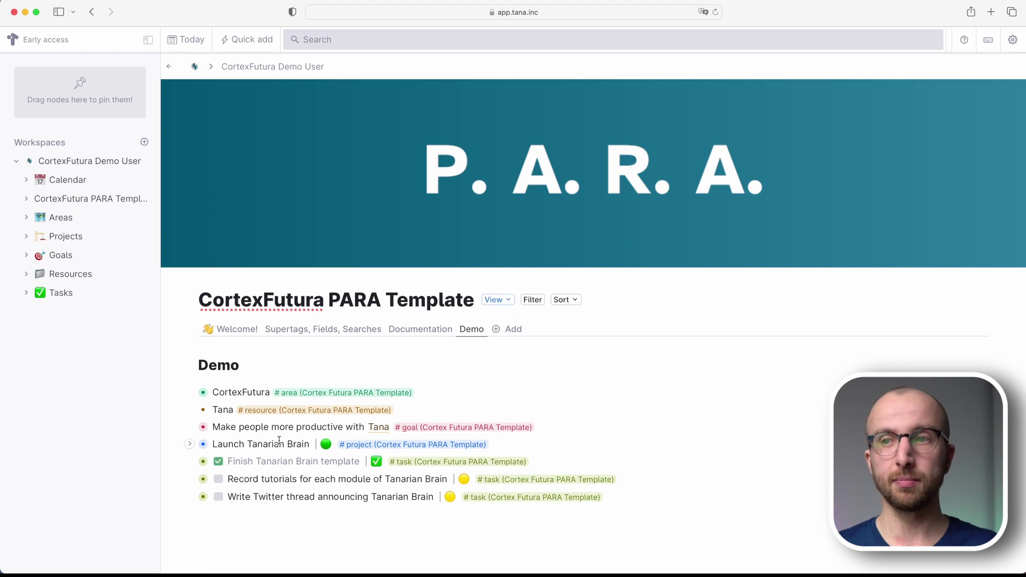
Inspect the Tana resource's PARA Status field and its own page with references, then return to Demo and collapse it.
left_click(189, 426)
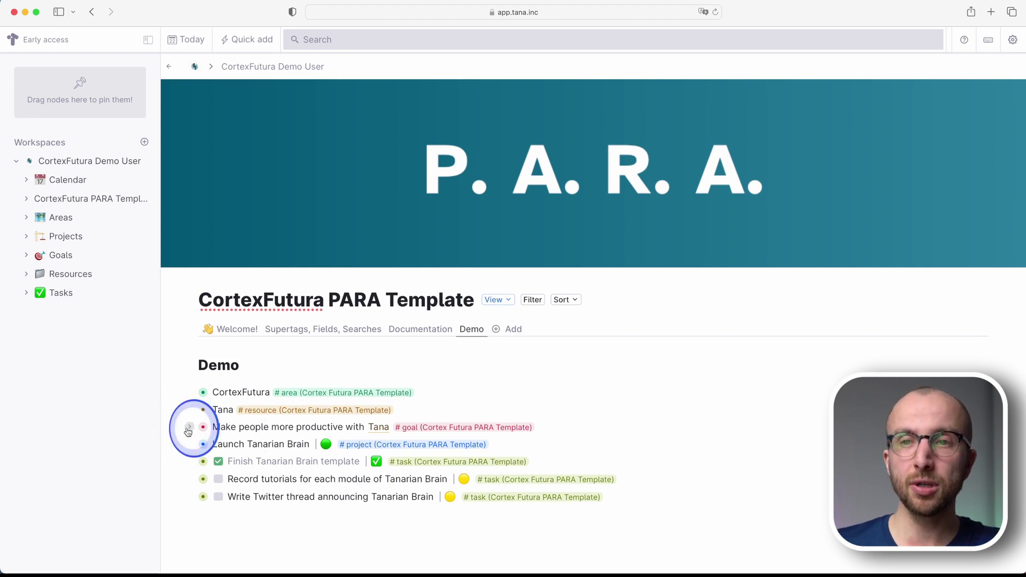
left_click(190, 426)
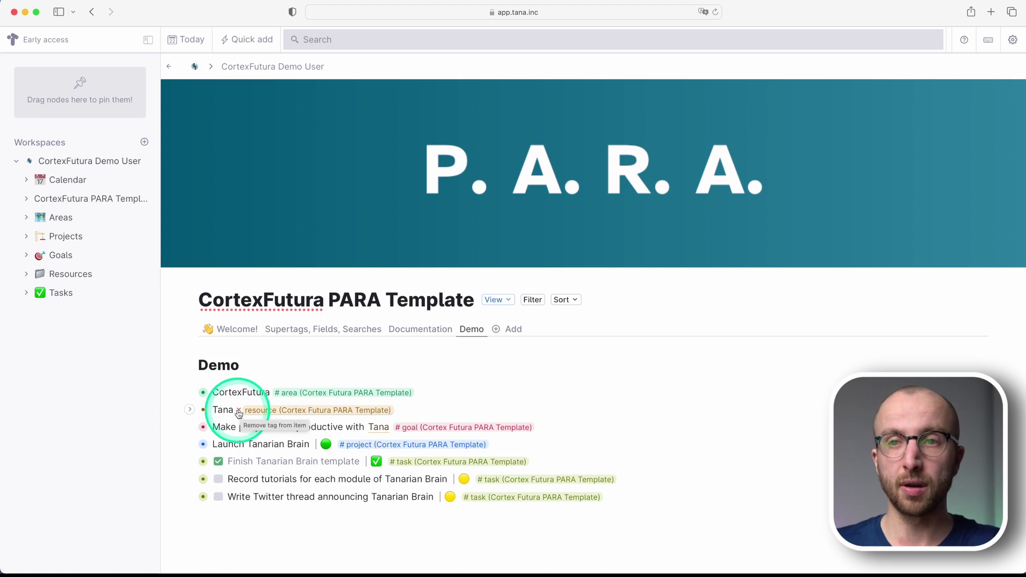
left_click(190, 410)
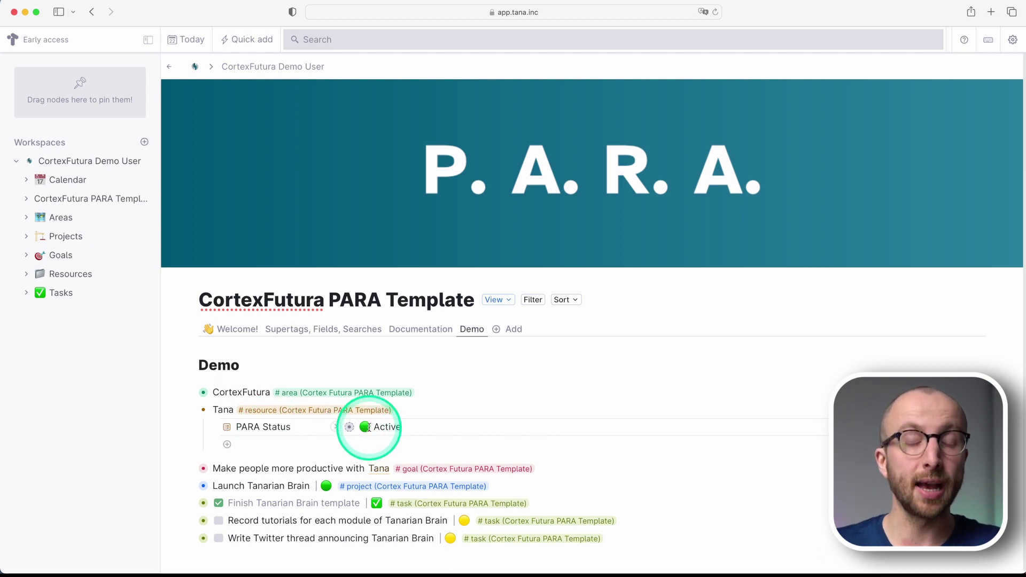
left_click(203, 411)
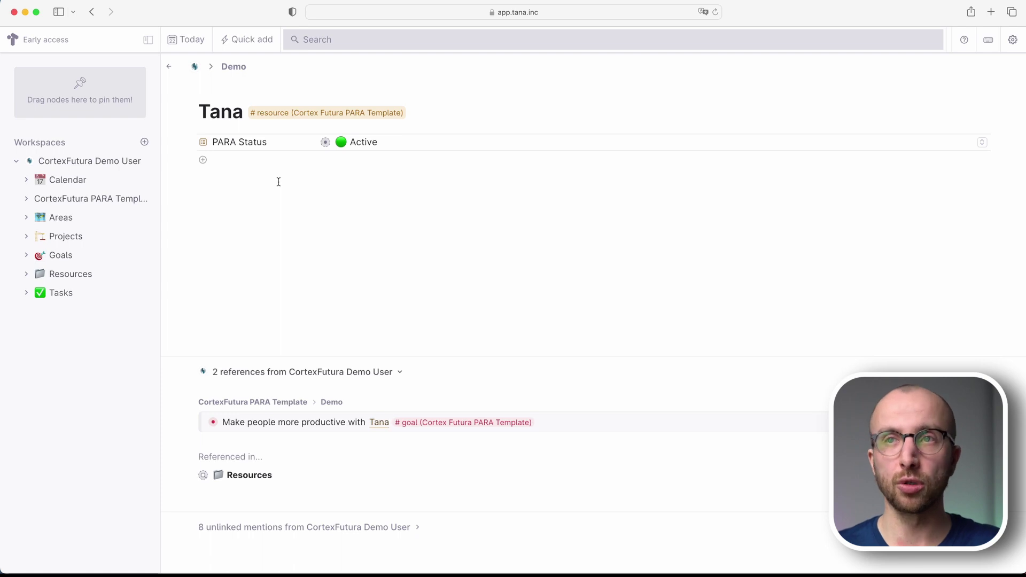
left_click(169, 66)
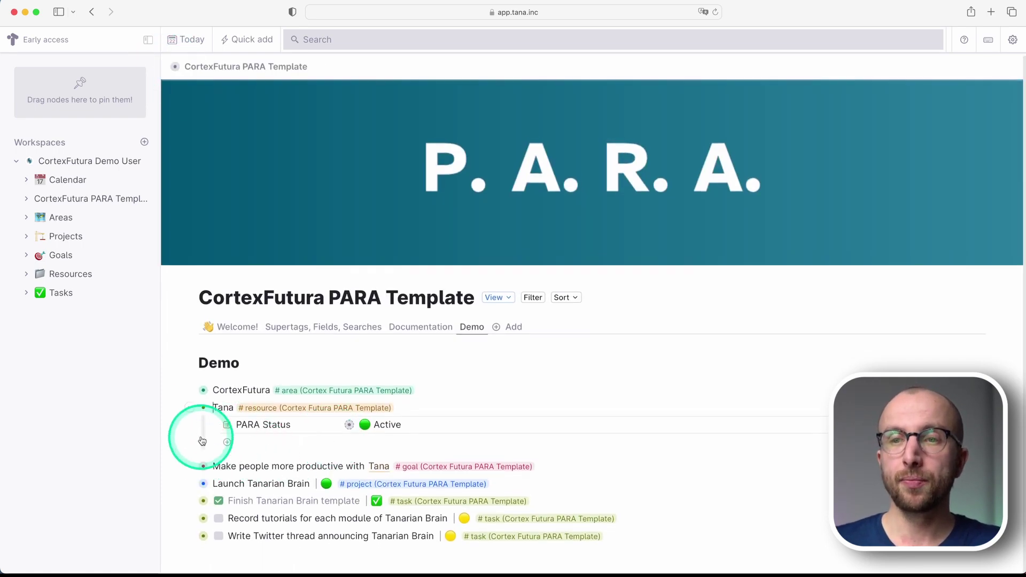
left_click(188, 411)
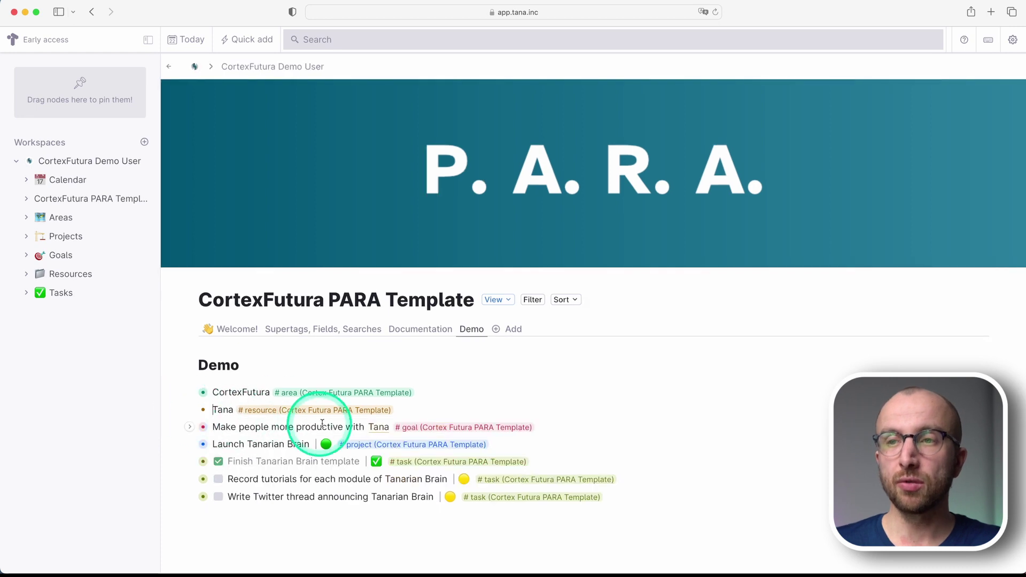
Expand the goal "Make people more productive with Tana" and examine its Area field's configuration, then return to the Demo list.
left_click(190, 427)
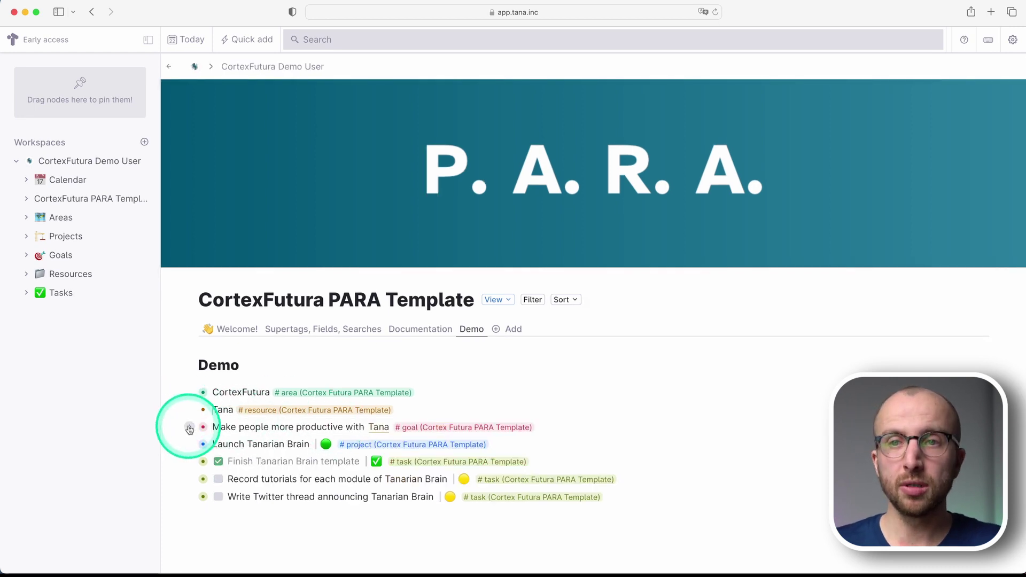
scroll(253, 451, "down", 1)
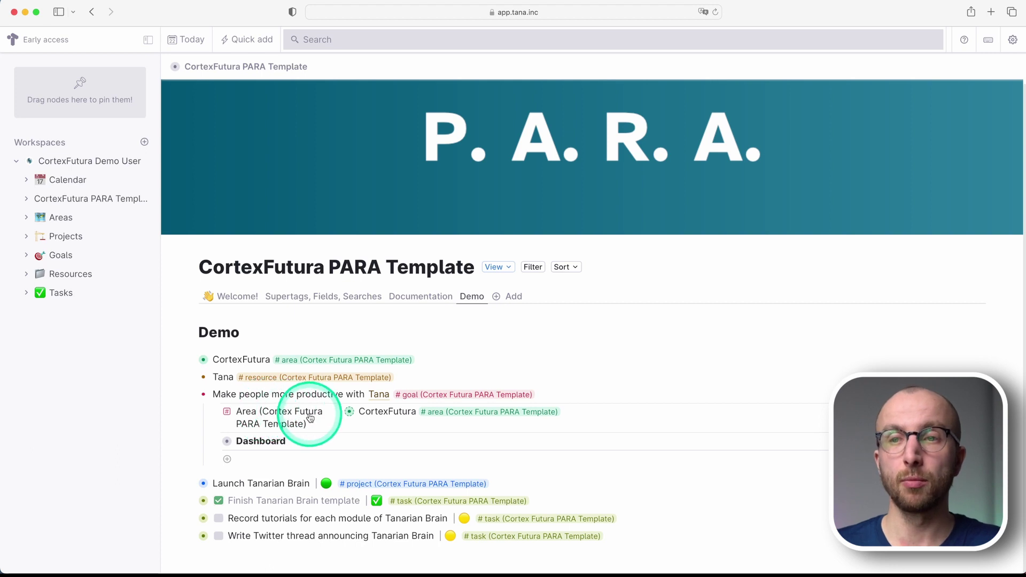
left_click(227, 412)
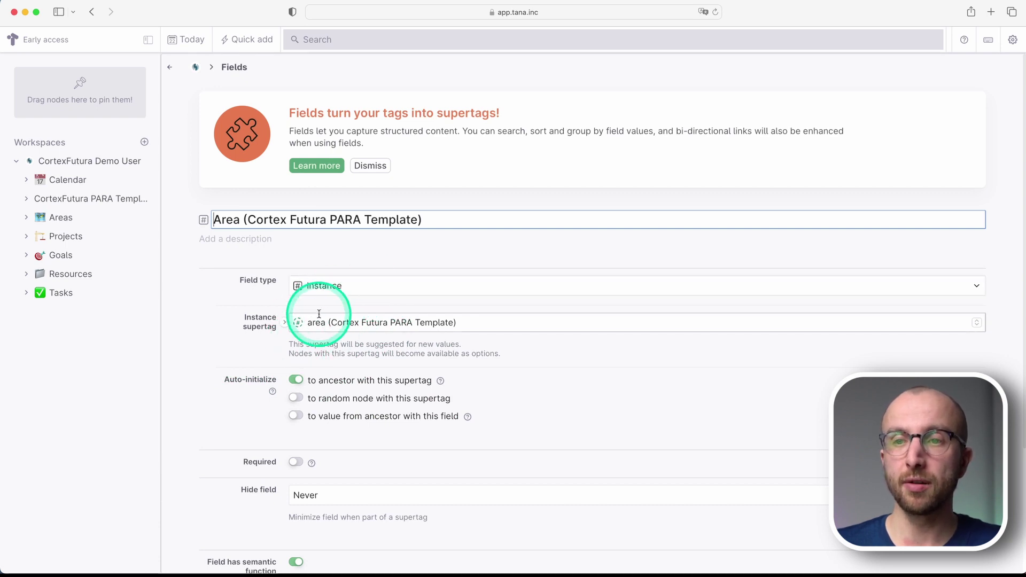
scroll(239, 412, "down", 3)
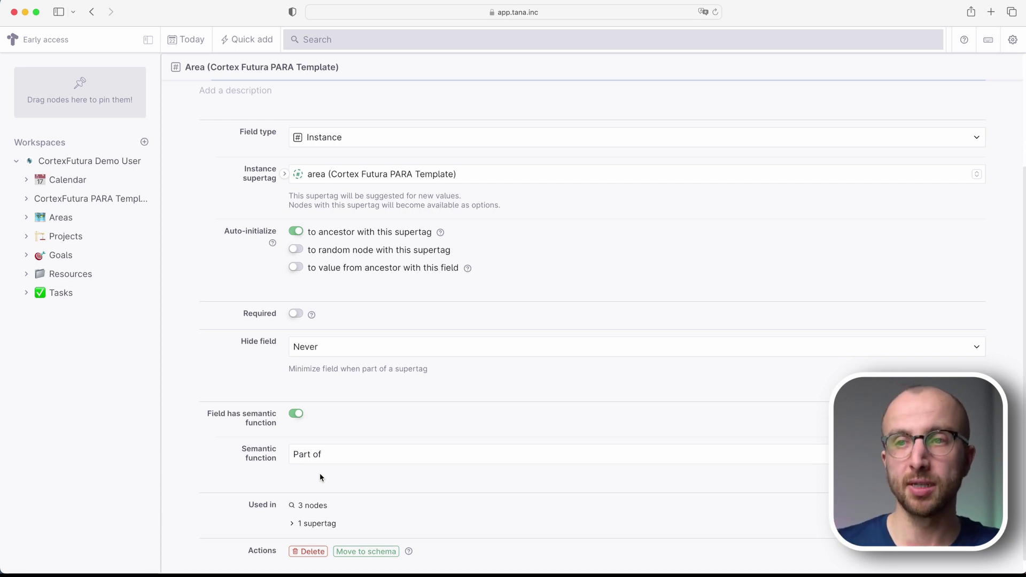
scroll(314, 404, "up", 3)
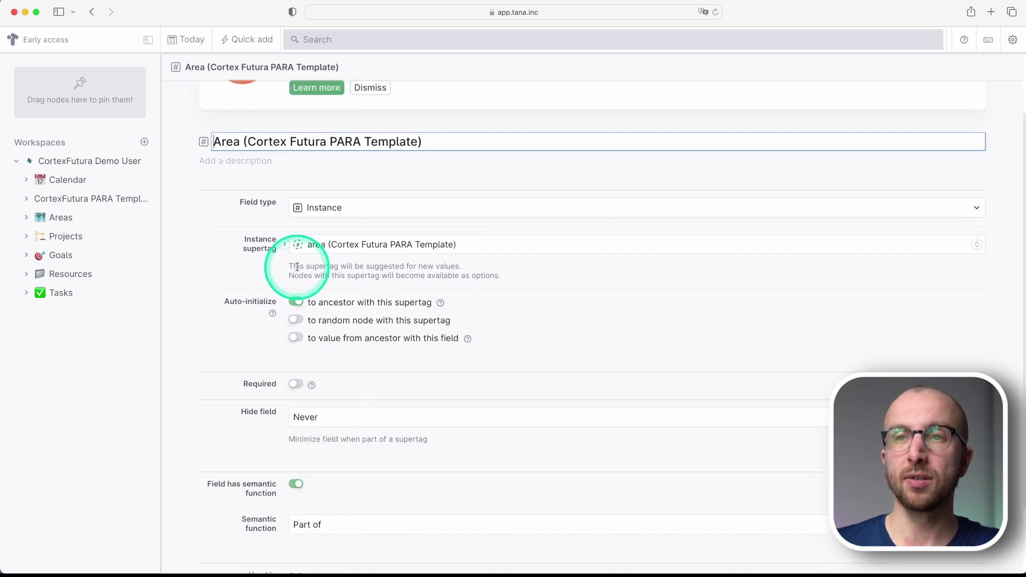
scroll(348, 302, "up", 3)
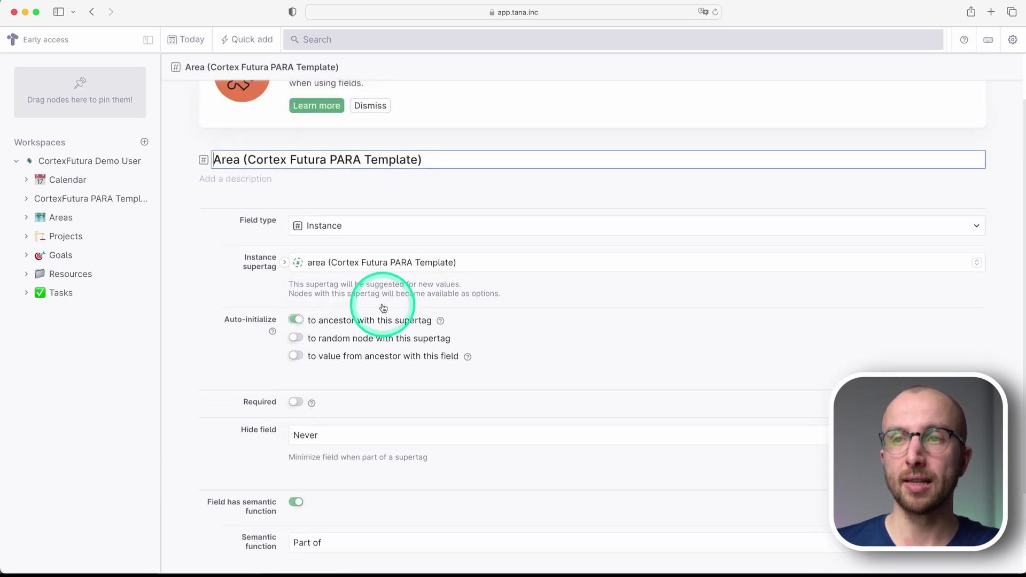
left_click(170, 68)
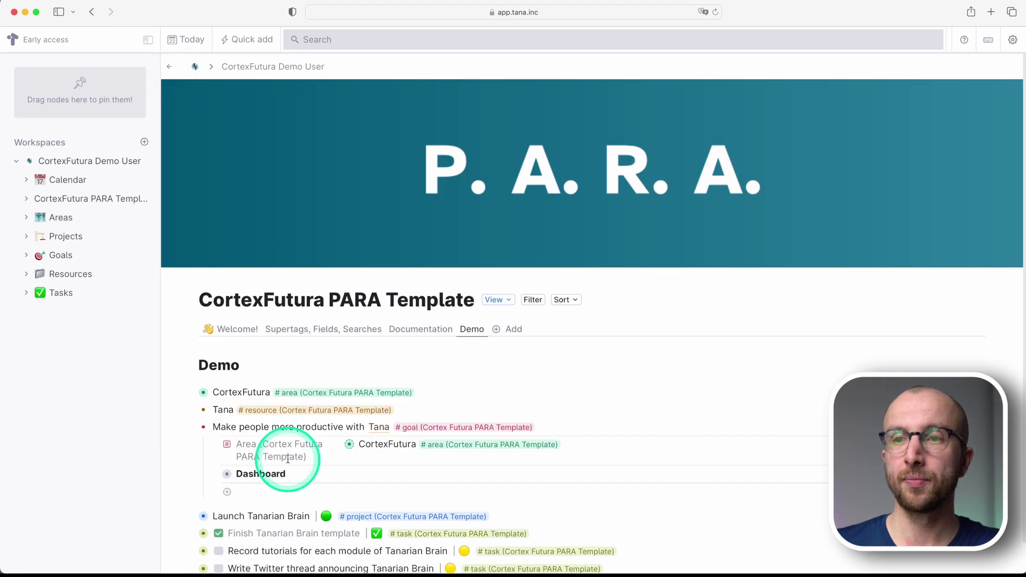
Review the goal's Dashboard views for active and completed projects, then collapse the dashboard and the goal.
left_click(213, 439)
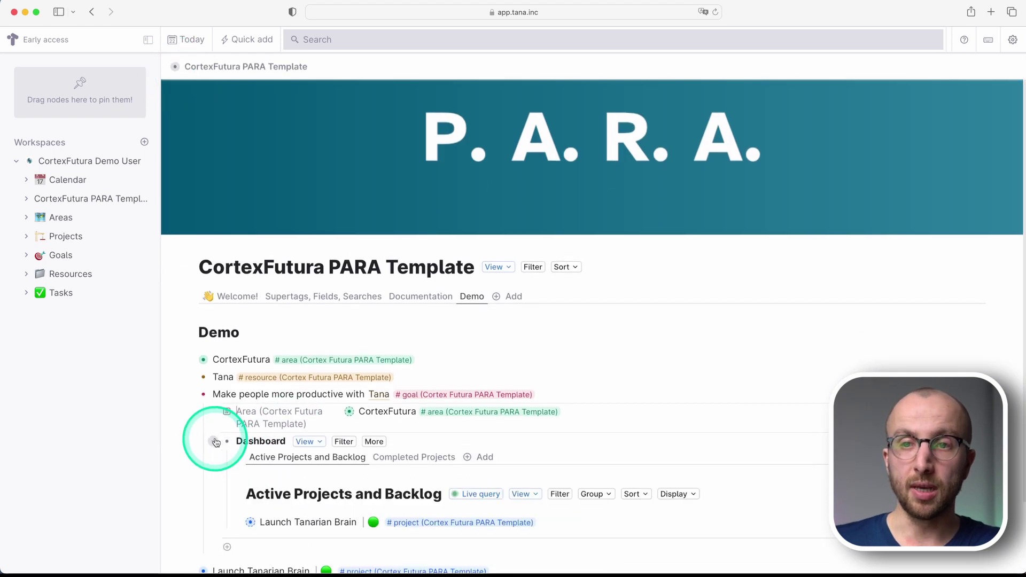
scroll(289, 447, "down", 3)
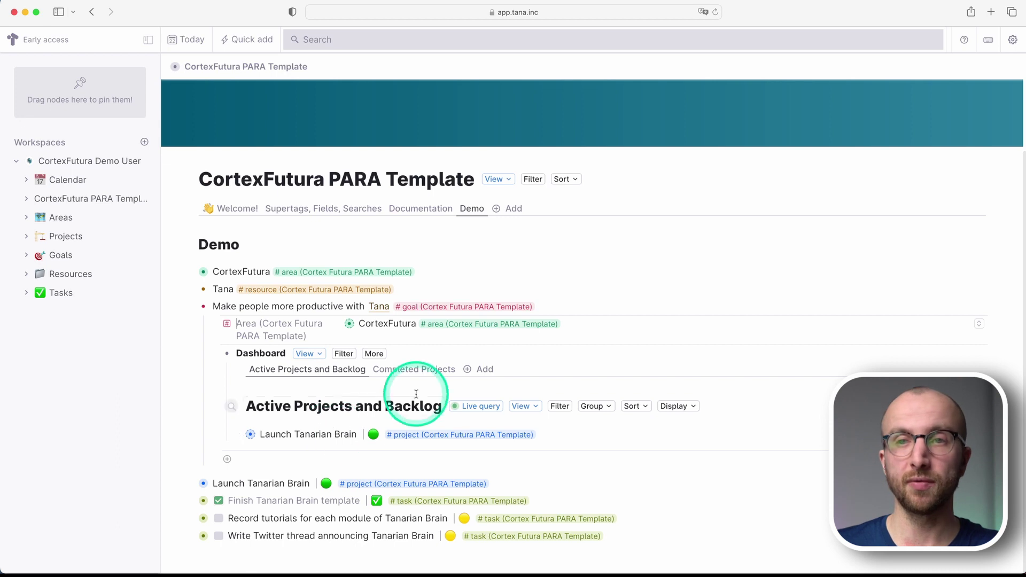
left_click(422, 369)
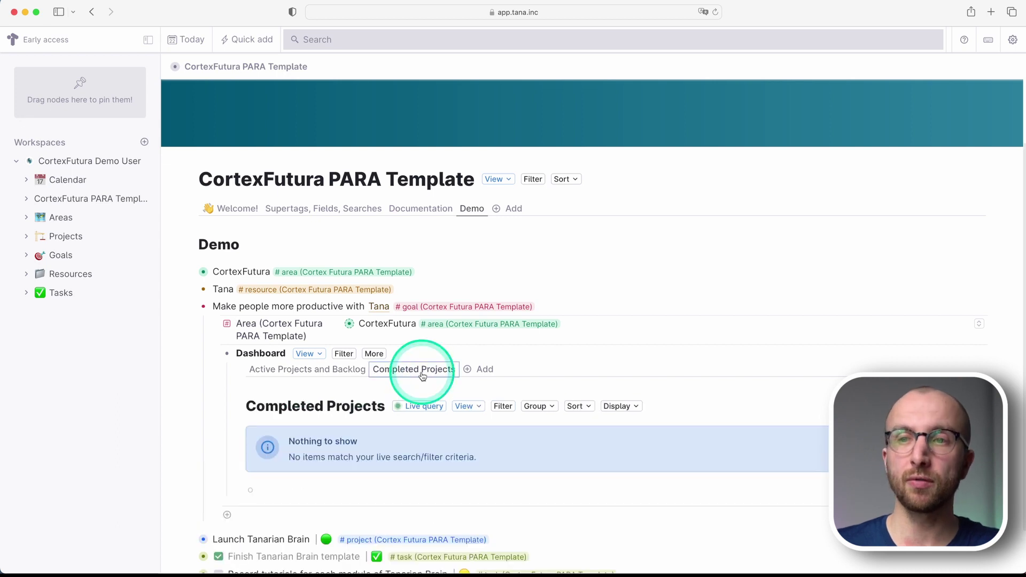
left_click(272, 370)
left_click(215, 354)
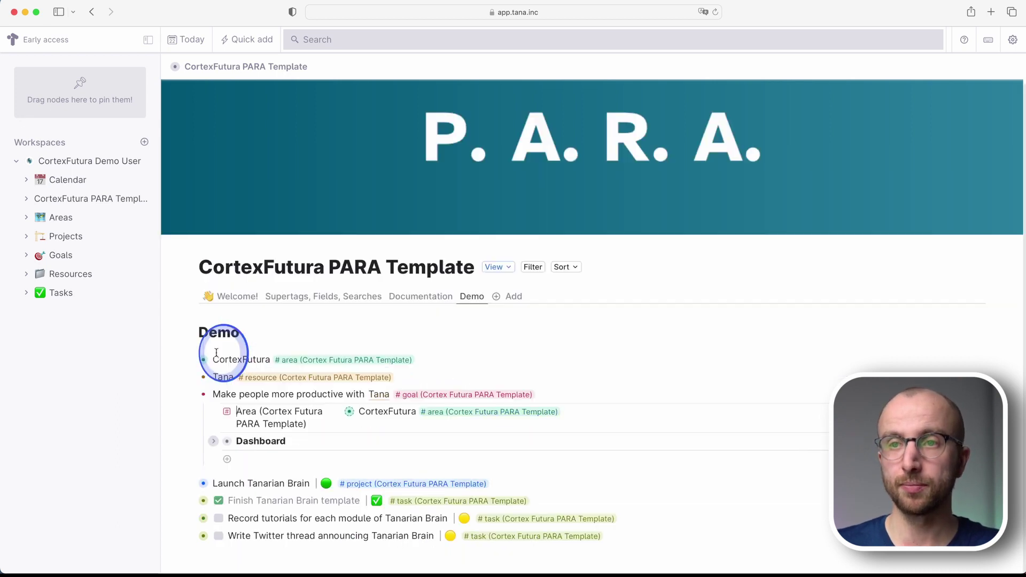
left_click(190, 394)
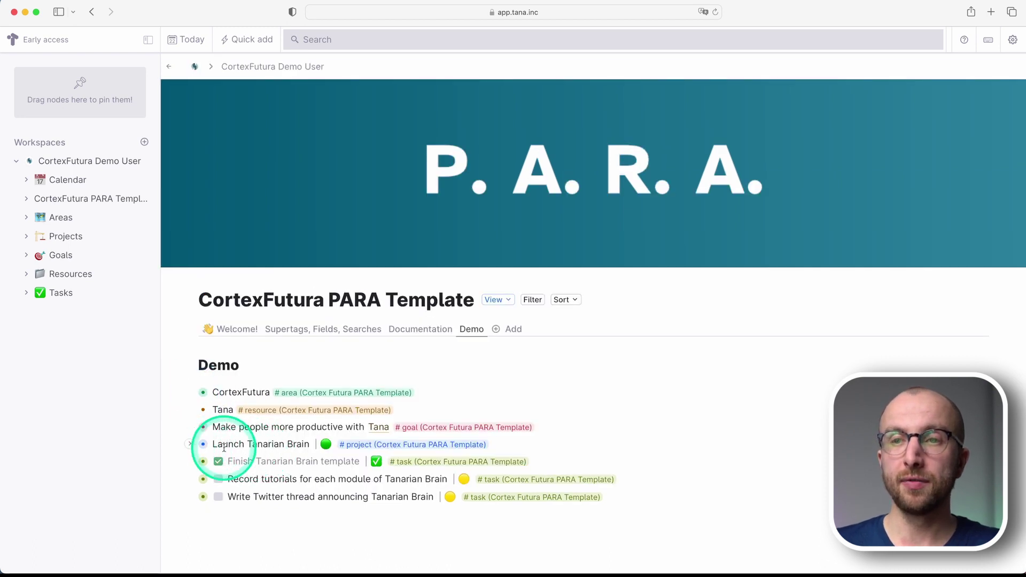
Expand the Launch Tanarian Brain project and examine its Serves Goal field's configuration, then return to the Demo list.
left_click(188, 447)
scroll(291, 467, "down", 3)
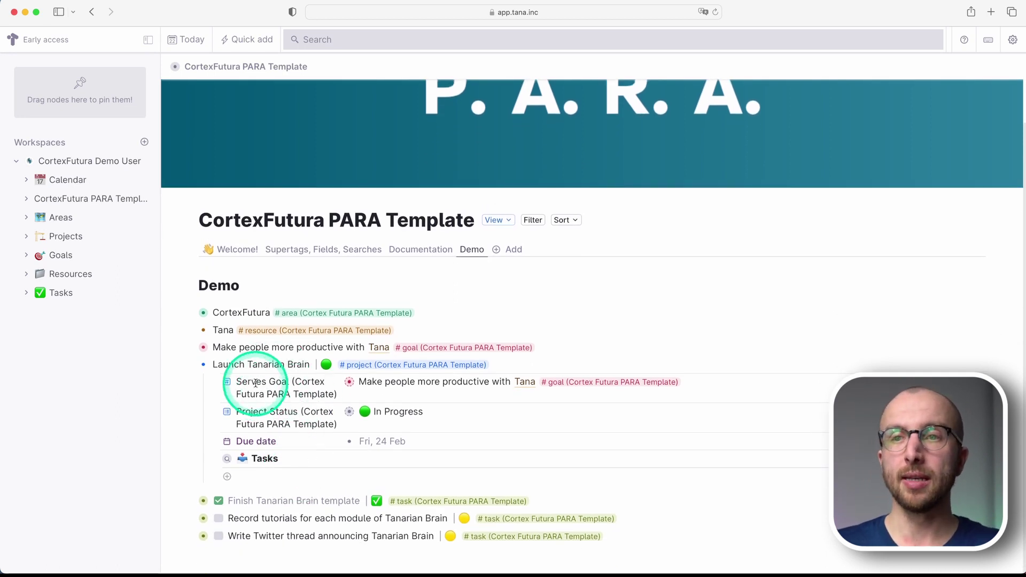
left_click(227, 384)
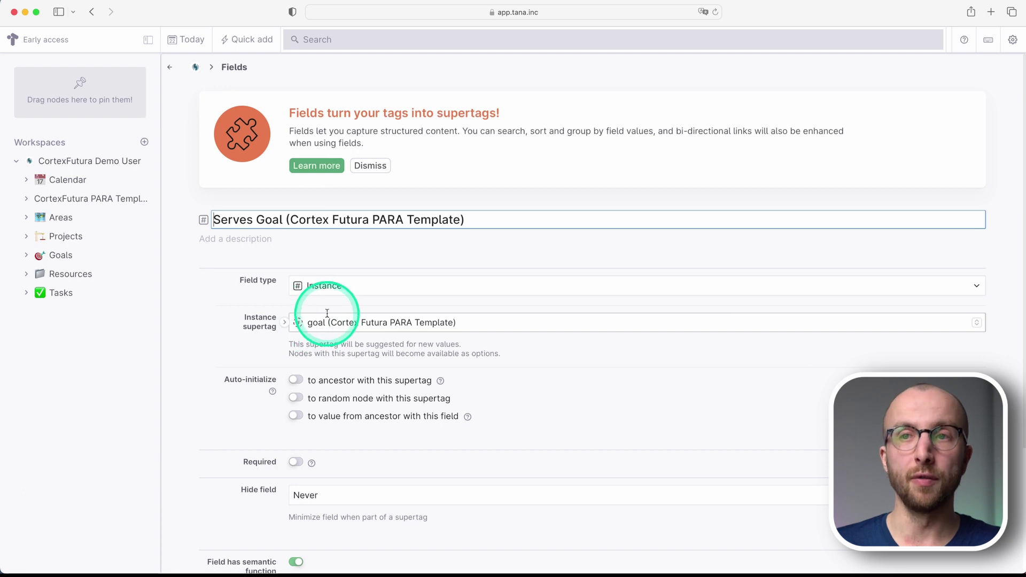
scroll(327, 313, "down", 5)
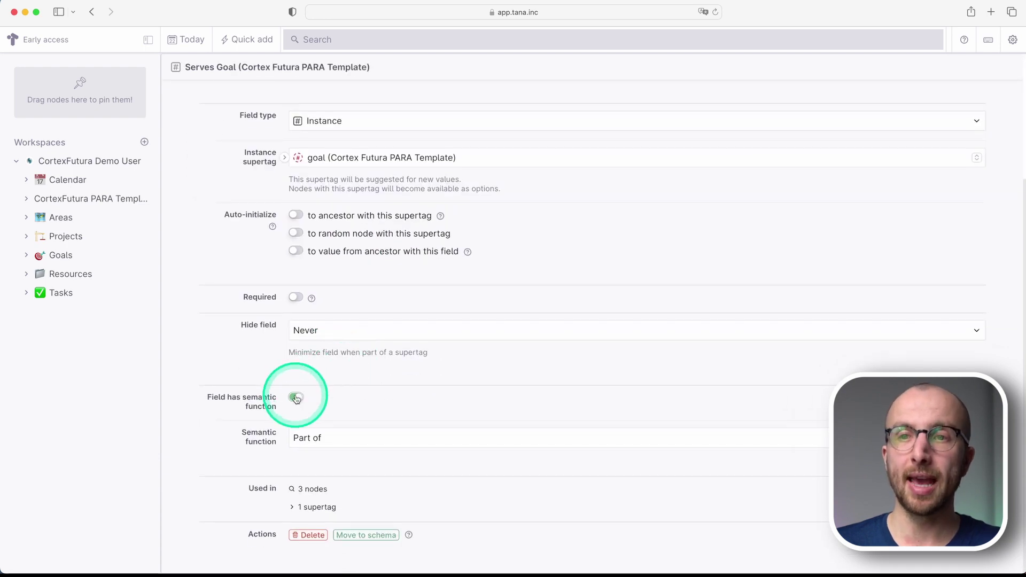
scroll(302, 374, "up", 5)
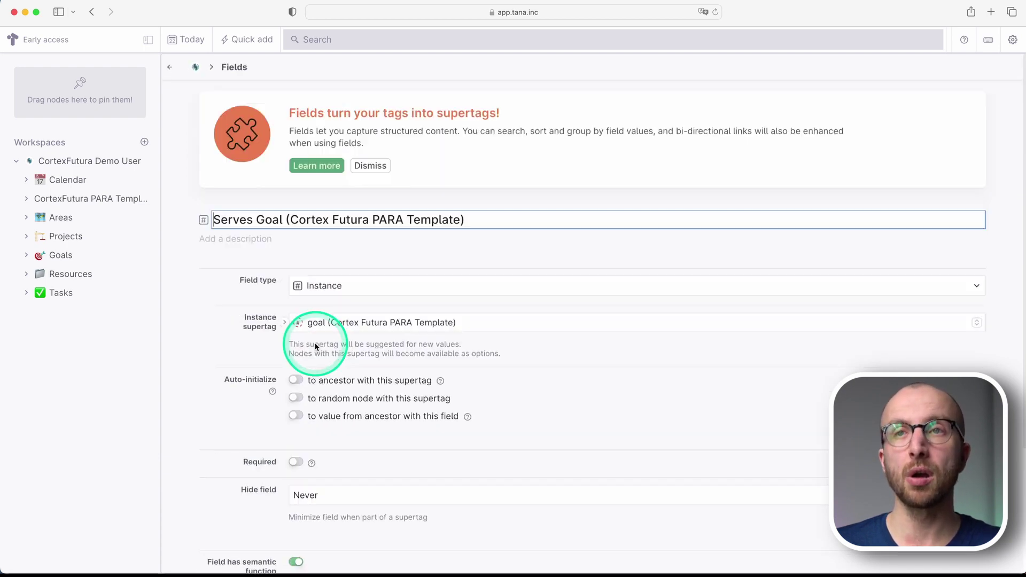
left_click(169, 68)
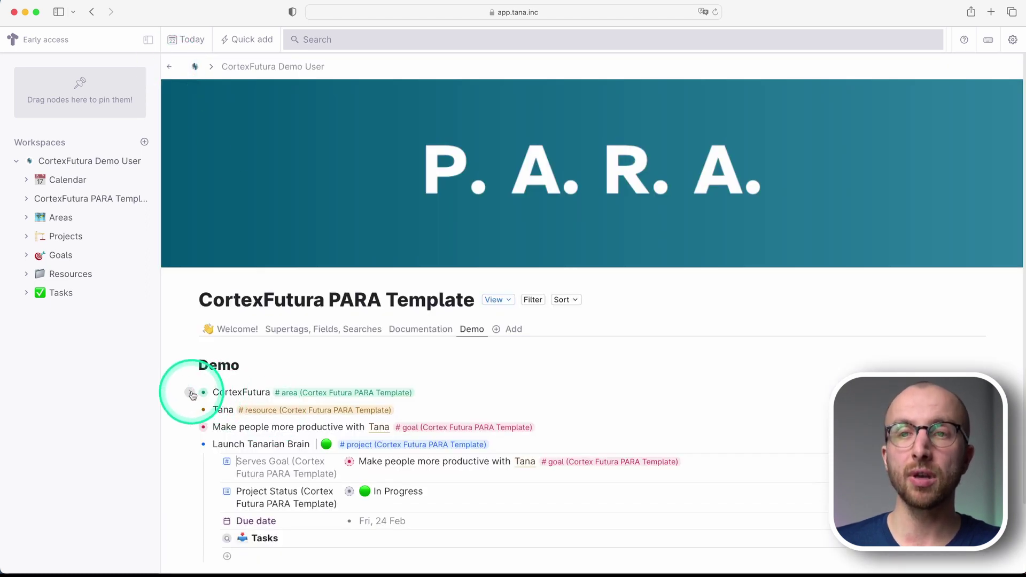
Expand the CortexFutura area and the goal "Make people more productive with Tana" to compare their fields and dashboards with the project's fields.
left_click(193, 394)
scroll(241, 393, "down", 5)
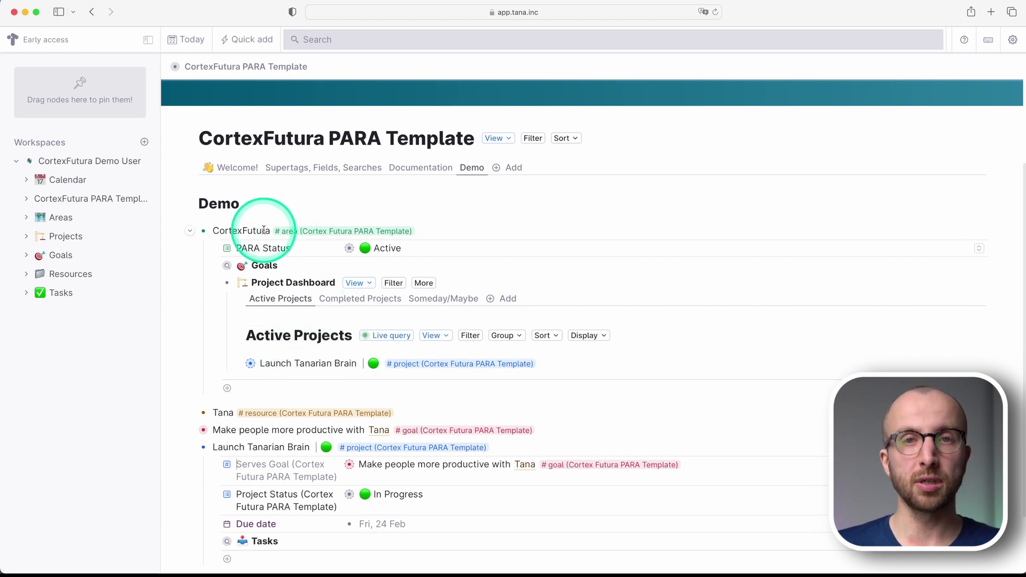
scroll(272, 342, "down", 3)
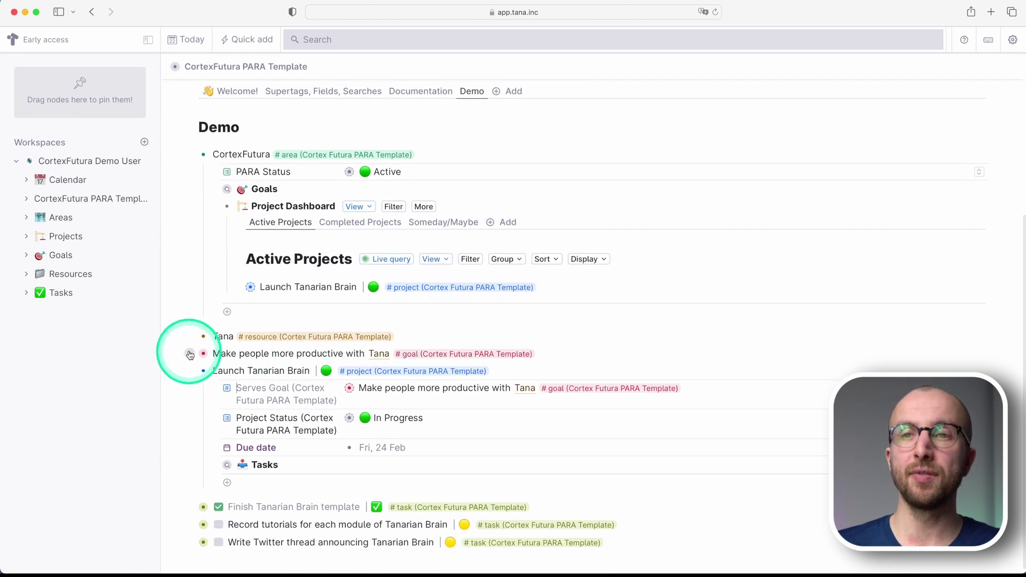
left_click(190, 354)
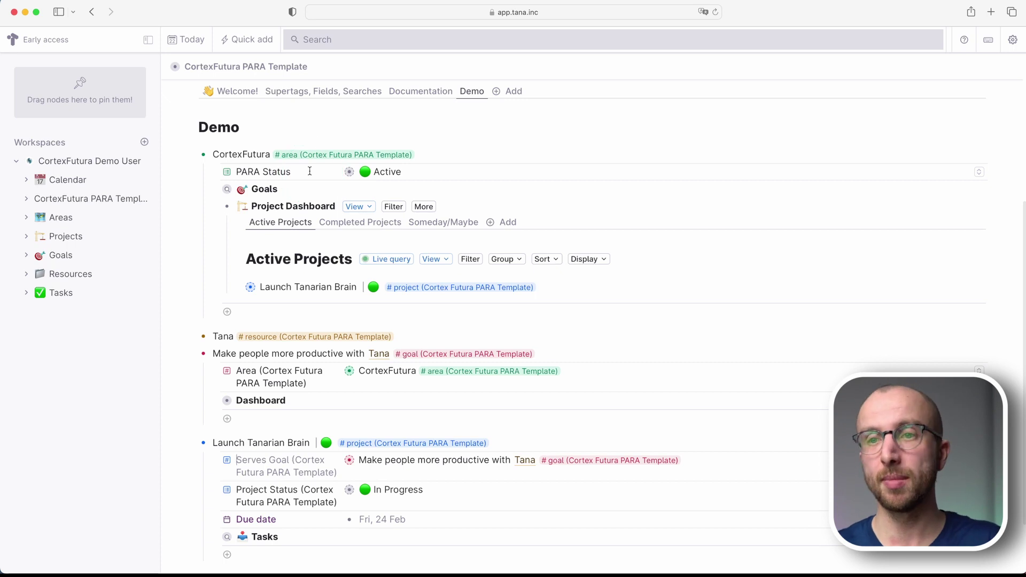
Review the available Project Status options of Launch Tanarian Brain, keeping In Progress selected.
scroll(313, 419, "down", 3)
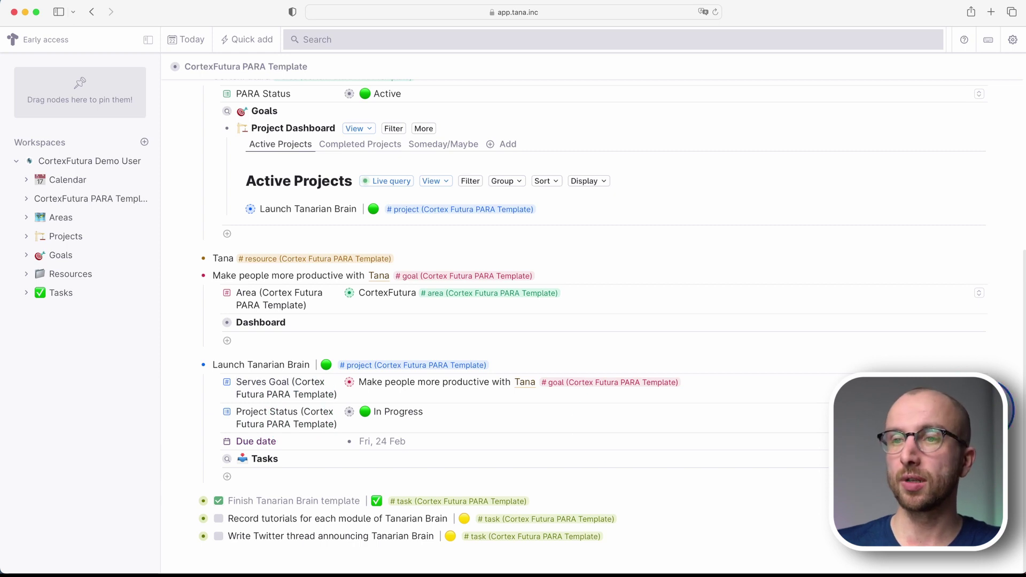
left_click(989, 410)
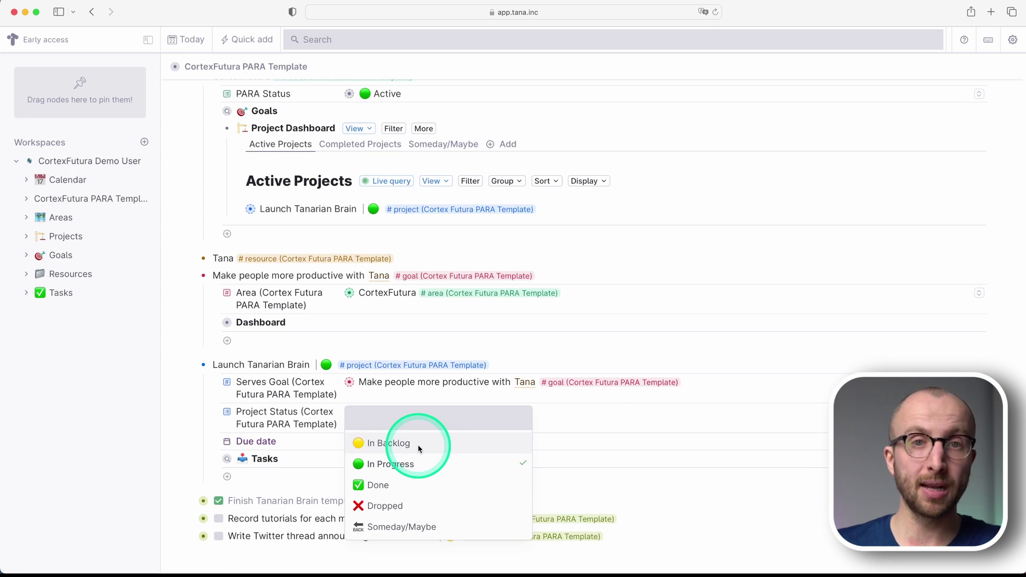
left_click(433, 463)
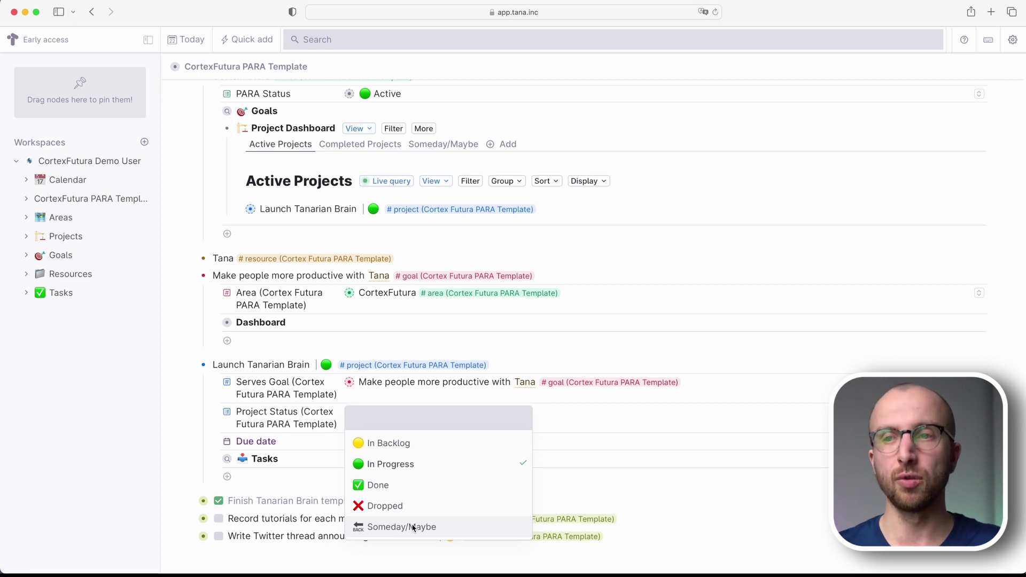
left_click_drag(400, 483, 309, 428)
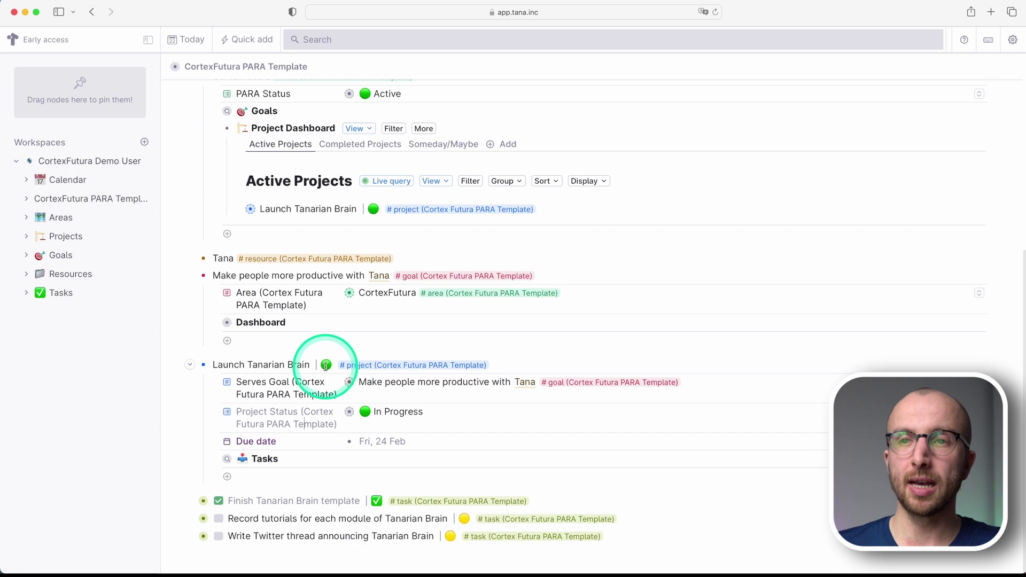
Open the project supertag's configuration and examine the name and Project Status parts of its Build title from fields expression.
left_click(354, 366)
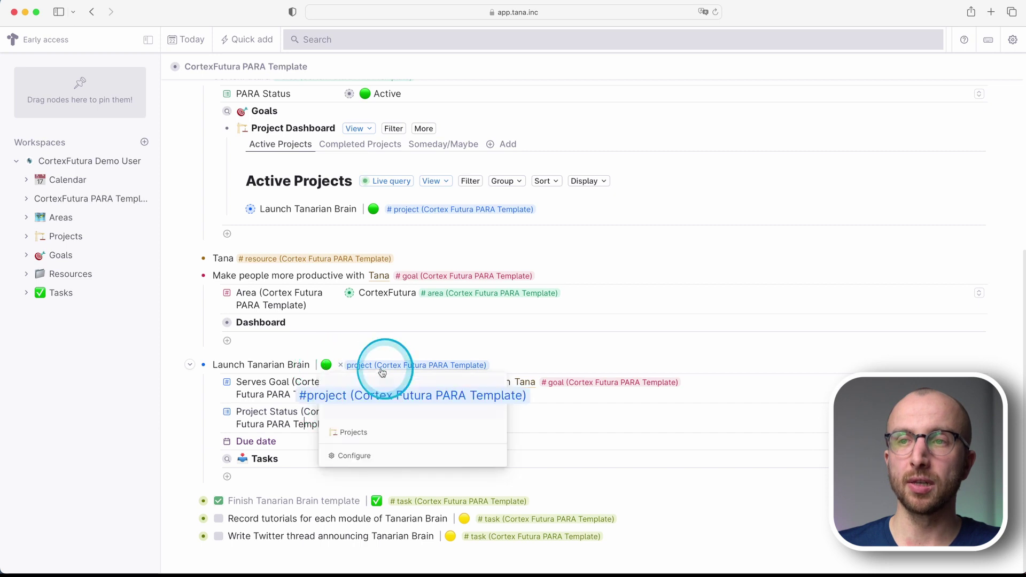
left_click(384, 455)
scroll(796, 471, "down", 3)
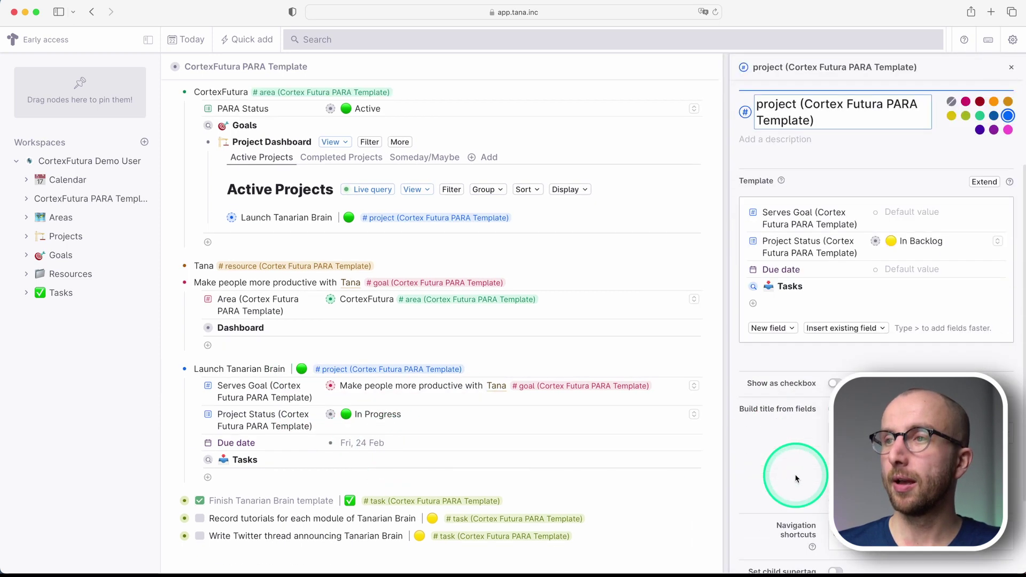
scroll(795, 479, "down", 2)
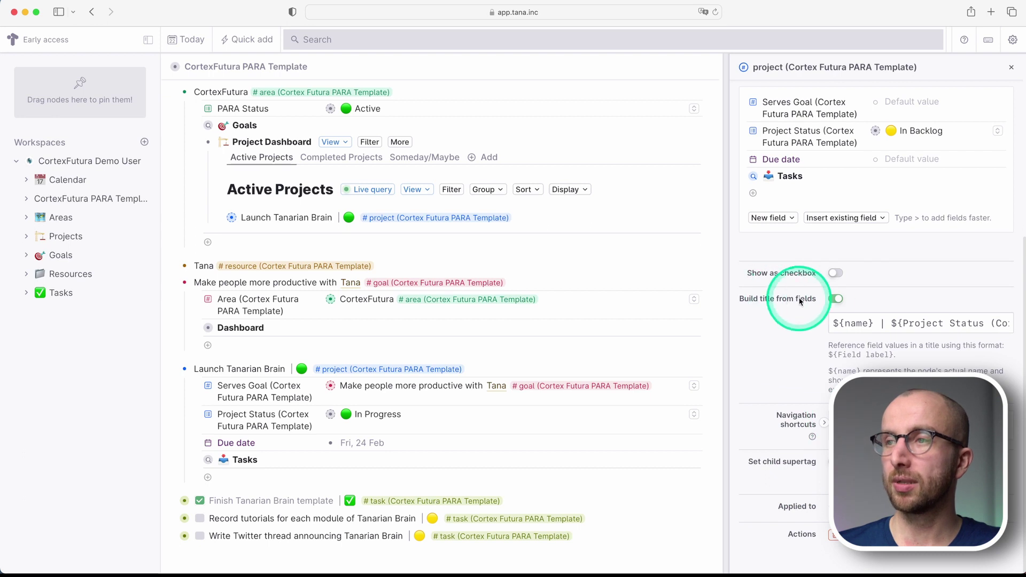
double_click(854, 323)
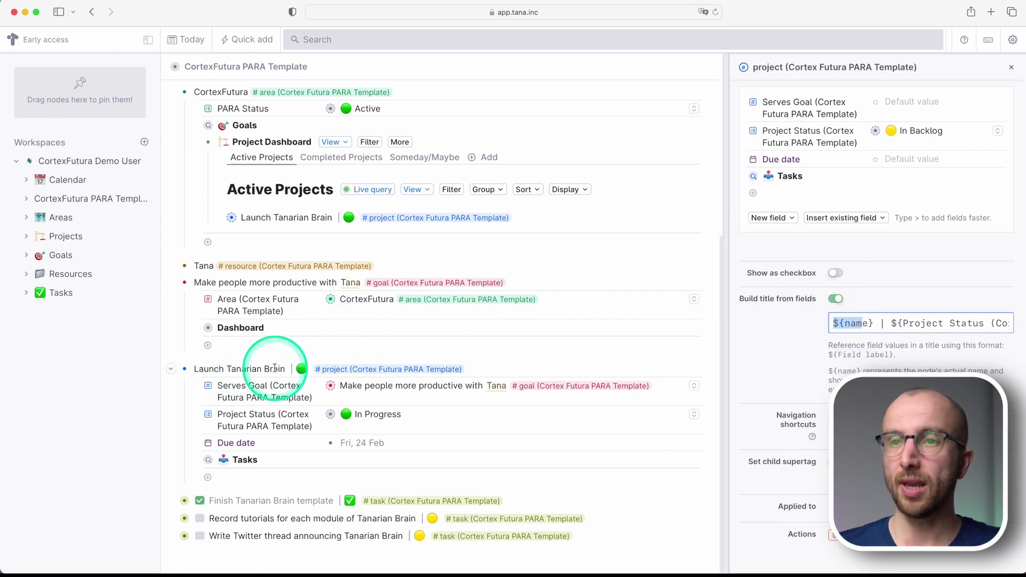
left_click(922, 323)
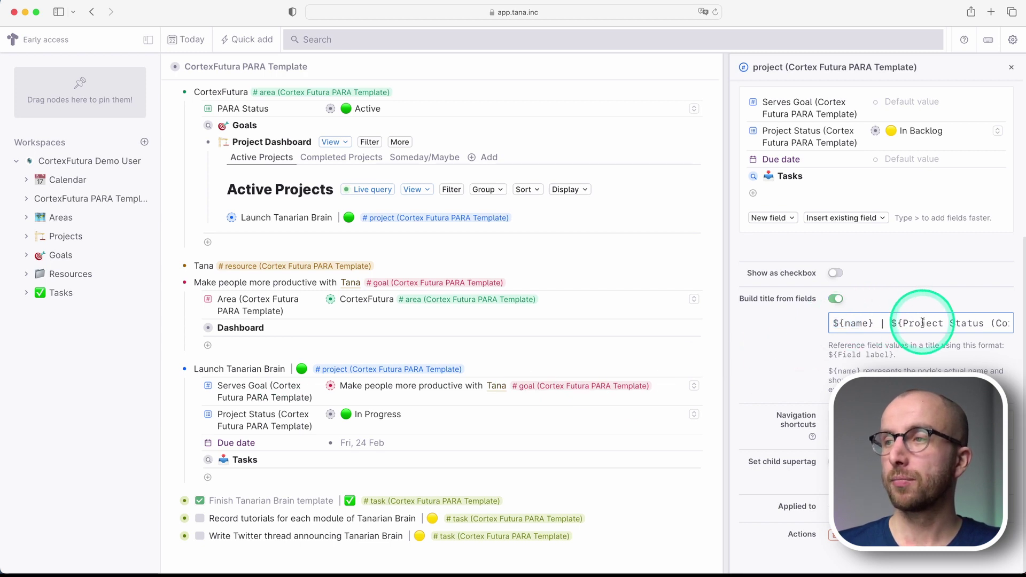
left_click_drag(891, 323, 1013, 322)
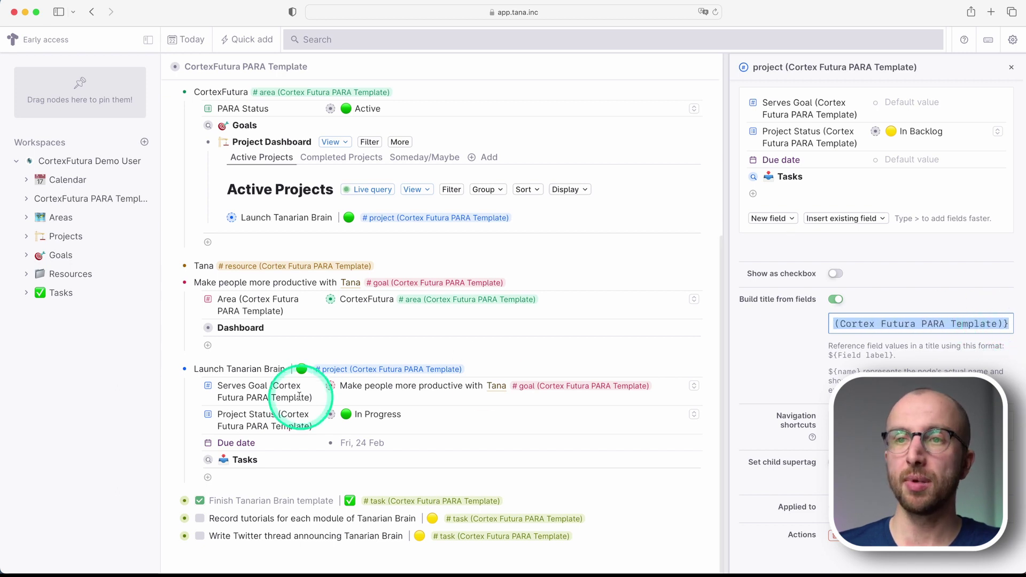
Expand the default In Backlog status in the project template to inspect its Icon field, then close the supertag configuration.
scroll(947, 333, "up", 5)
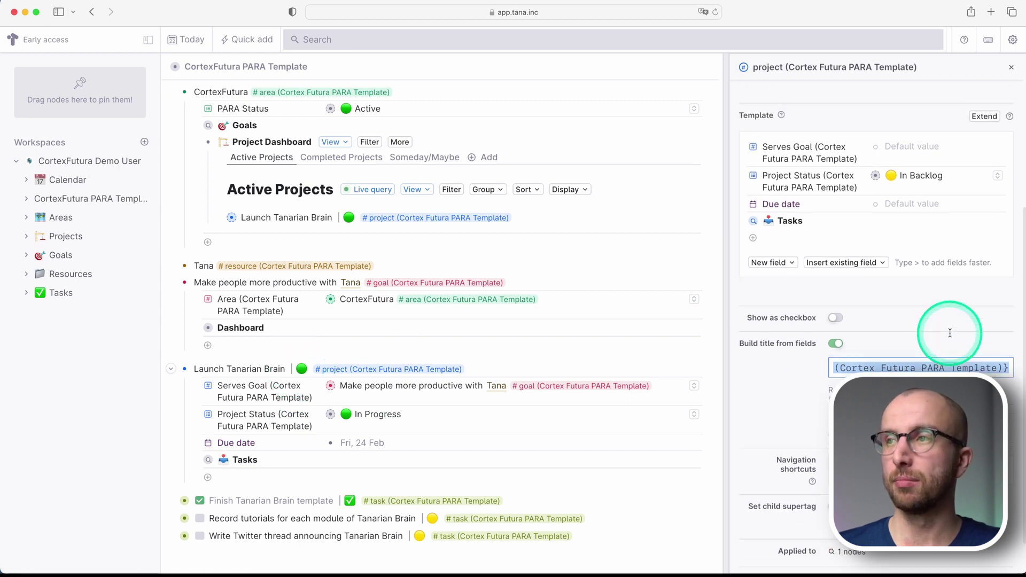
left_click(876, 251)
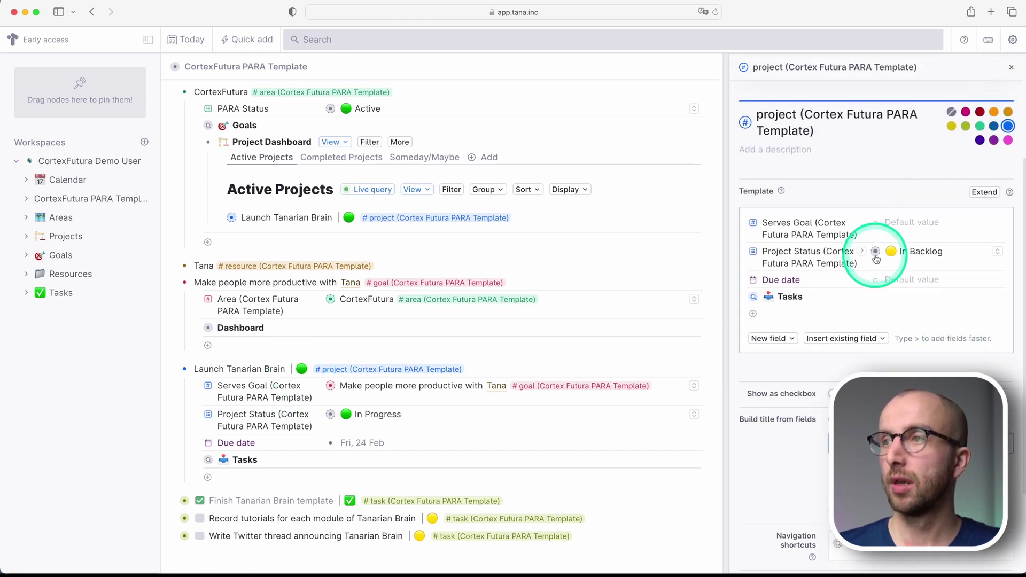
scroll(887, 259, "right", 3)
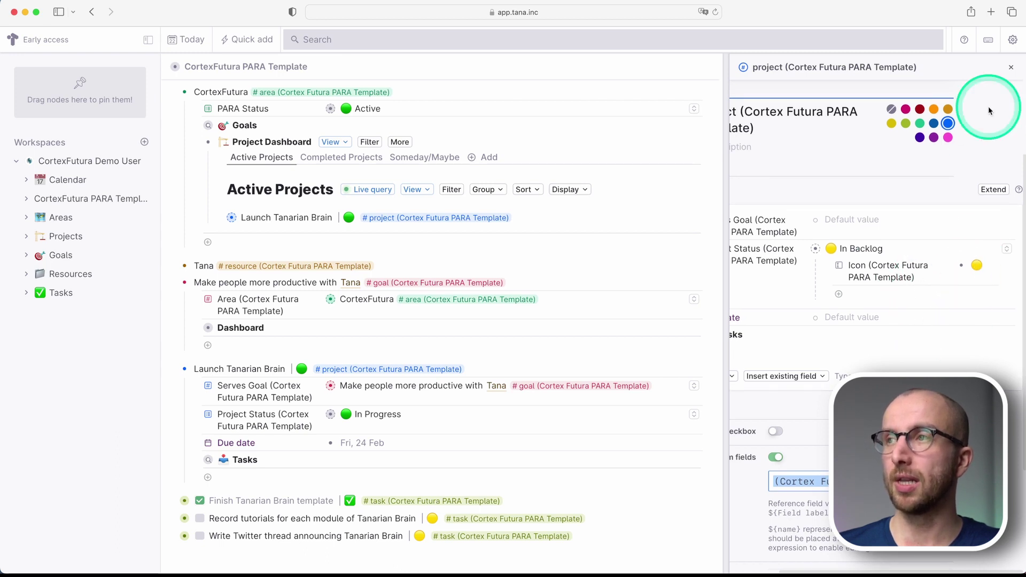
left_click(1011, 67)
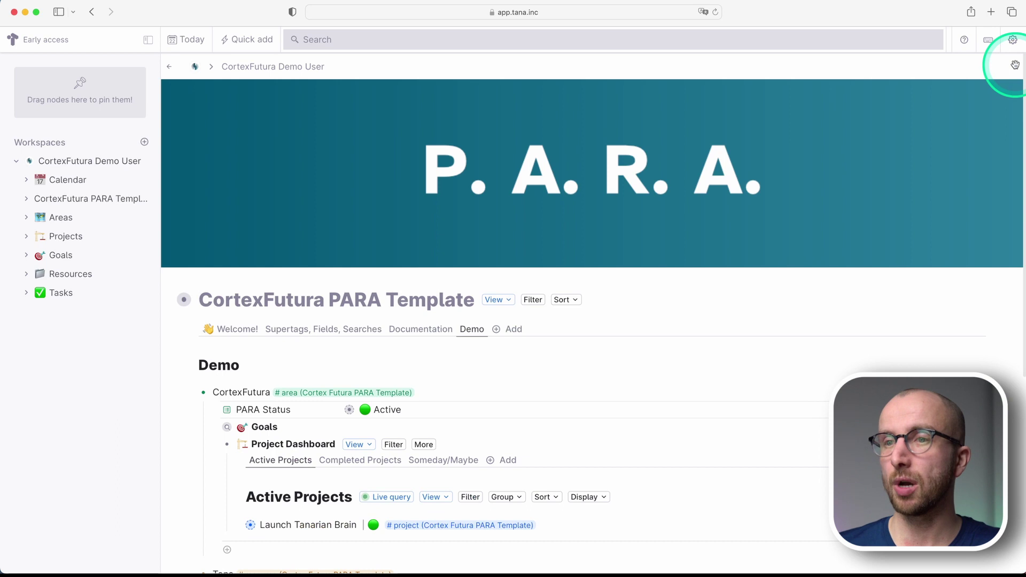
Expand the Tasks query of Launch Tanarian Brain and examine the fields of "Record tutorials for each module of Tanarian Brain".
scroll(380, 363, "down", 5)
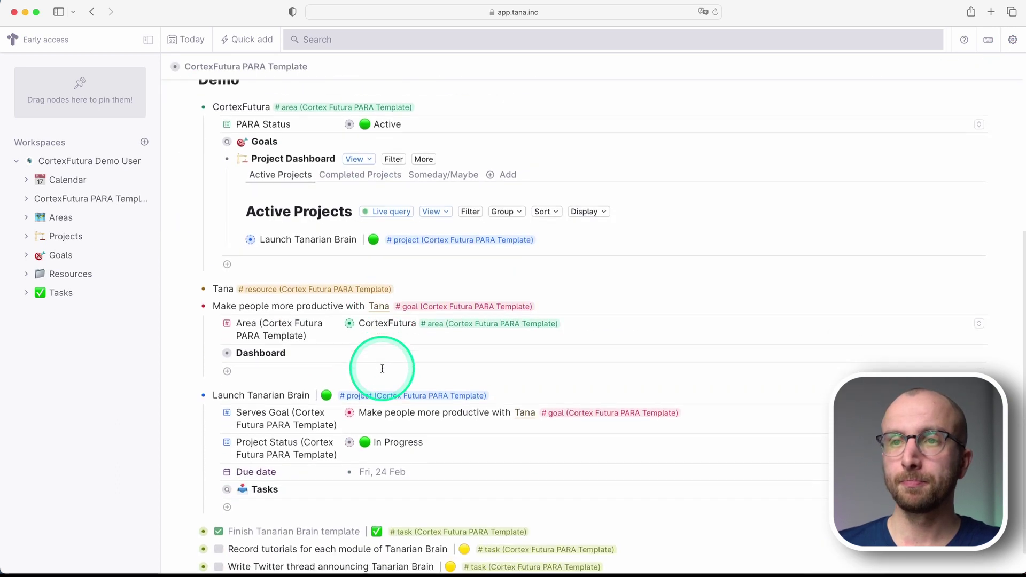
scroll(380, 367, "down", 1)
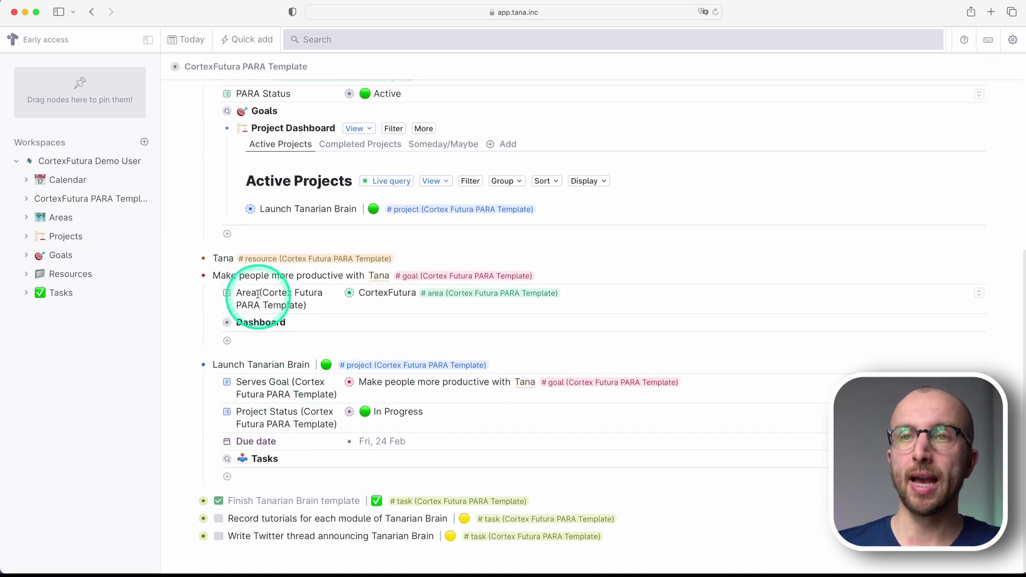
scroll(257, 284, "up", 2)
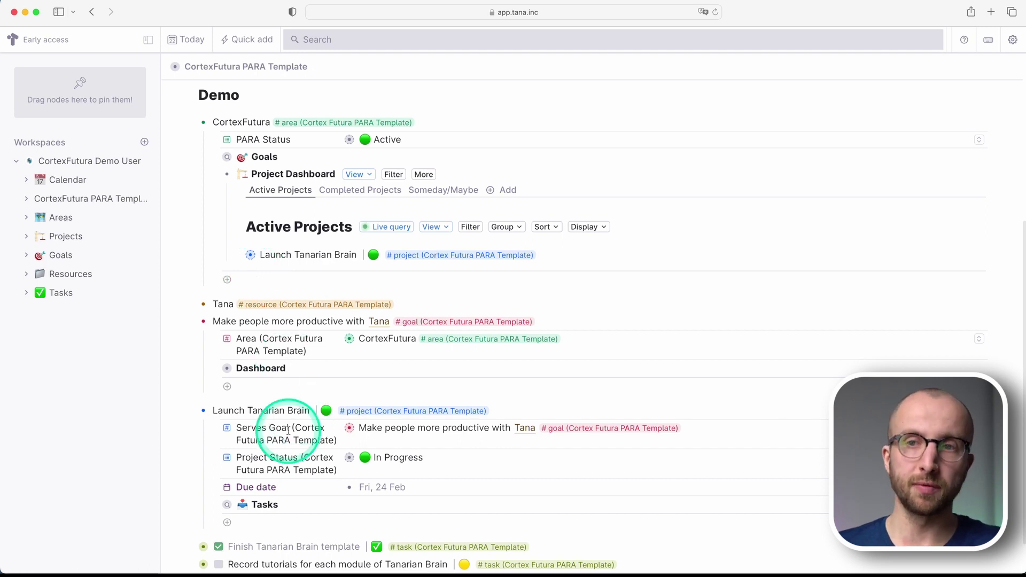
scroll(287, 431, "down", 2)
scroll(288, 431, "up", 1)
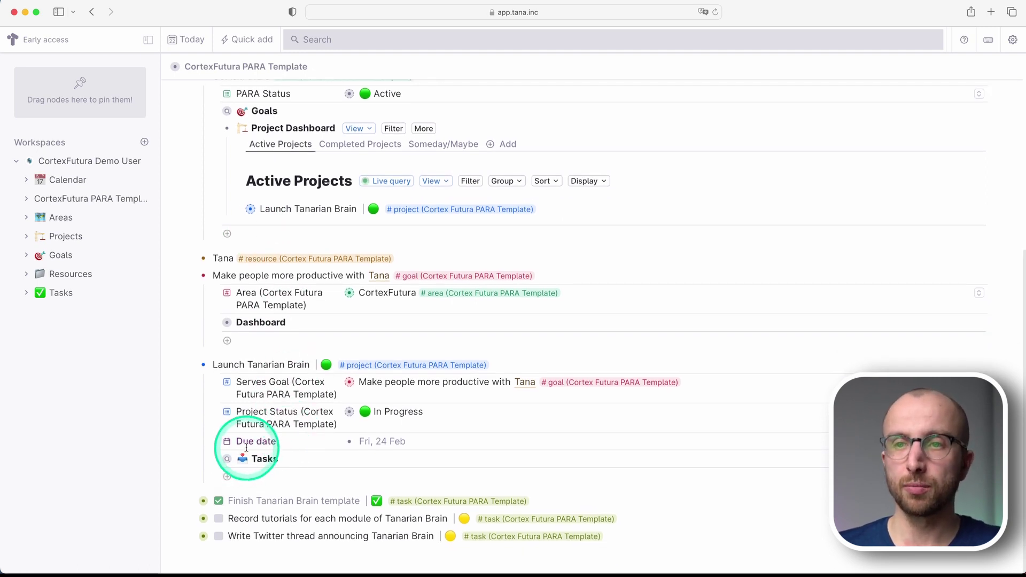
left_click(213, 461)
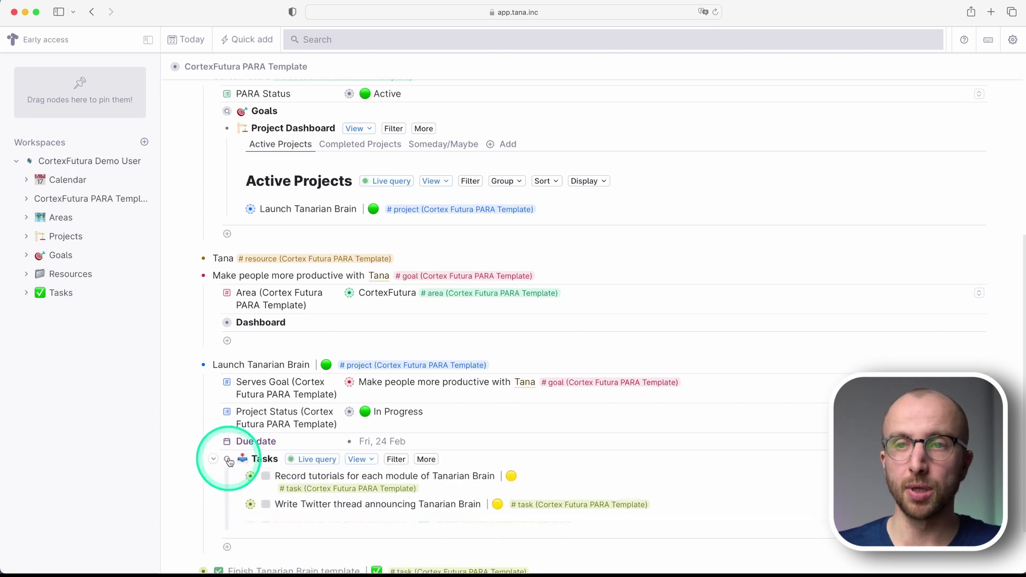
scroll(235, 463, "down", 2)
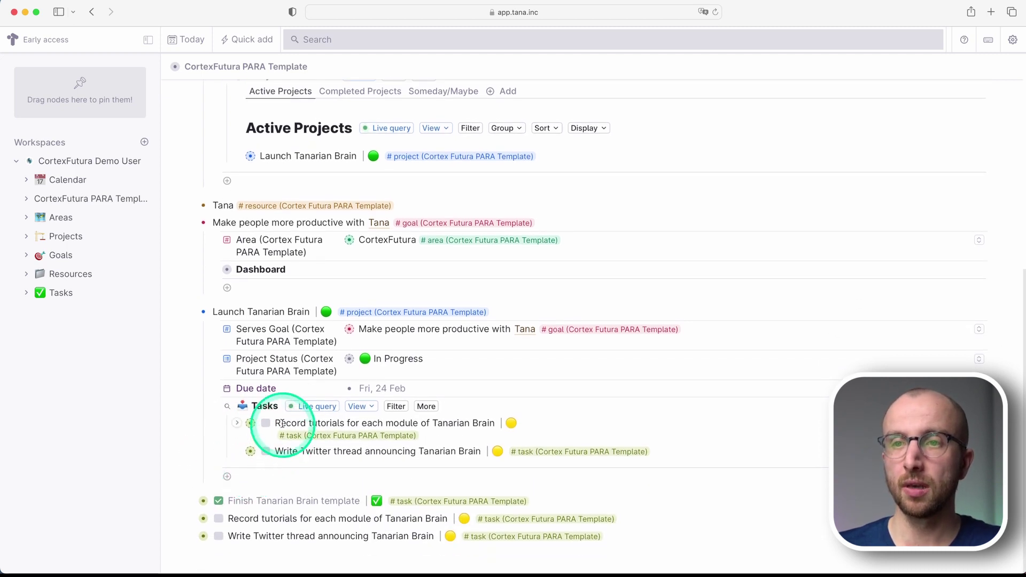
left_click(237, 423)
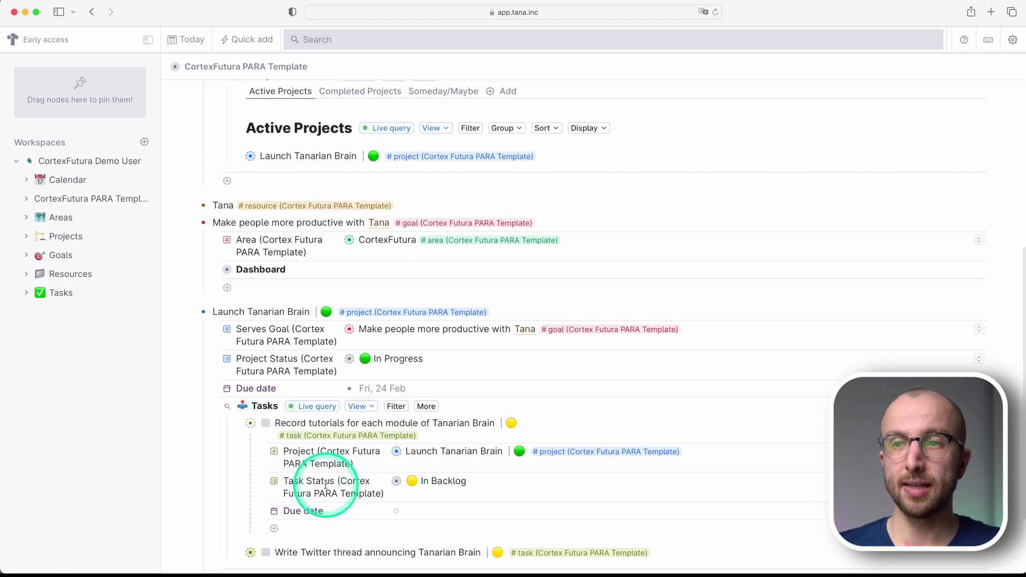
Check off the "Record tutorials for each module of Tanarian Brain" task, then set its Task Status back to In Backlog.
scroll(323, 481, "down", 3)
left_click(266, 323)
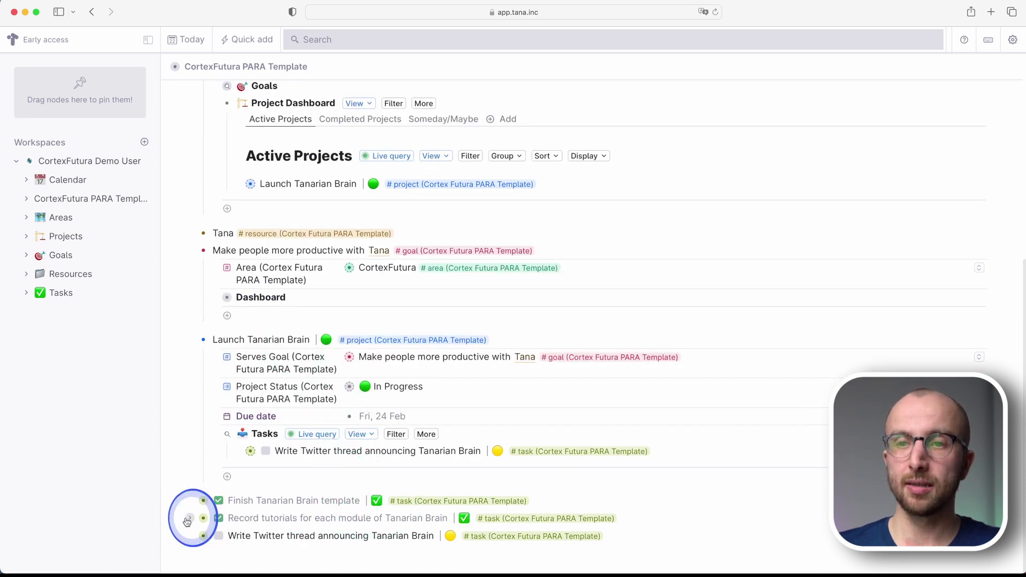
left_click(187, 522)
scroll(223, 508, "down", 4)
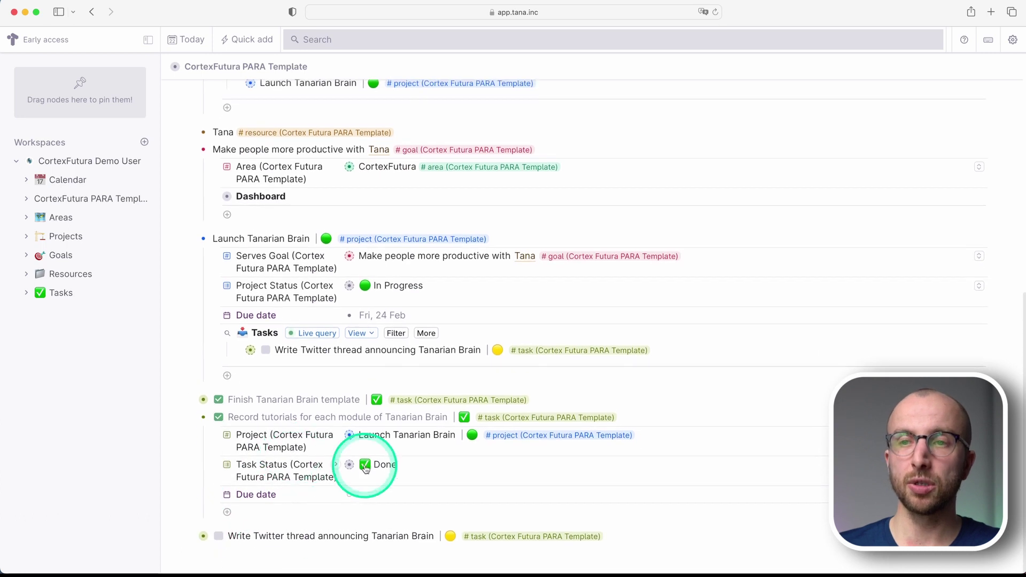
left_click(385, 465)
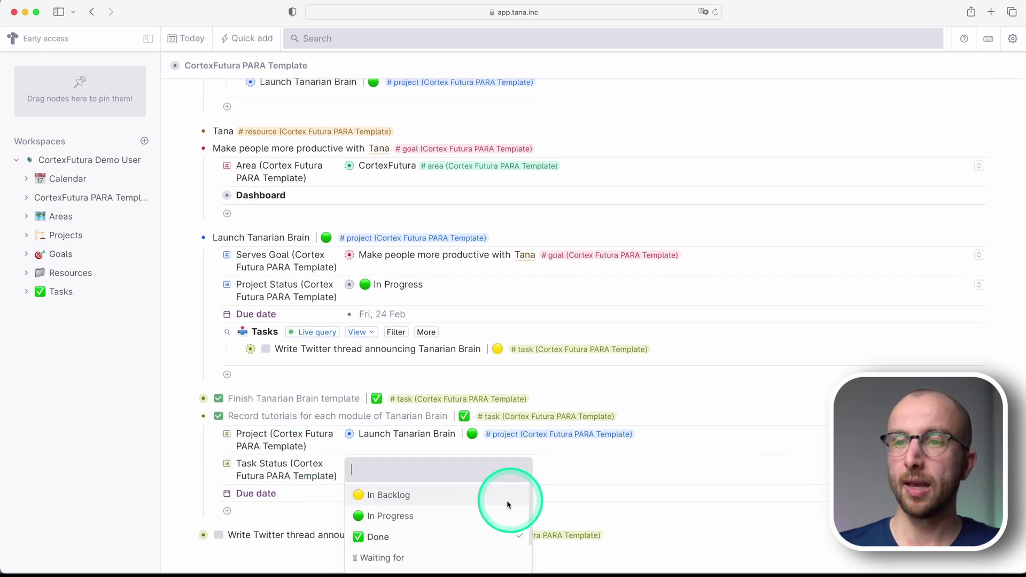
left_click(473, 498)
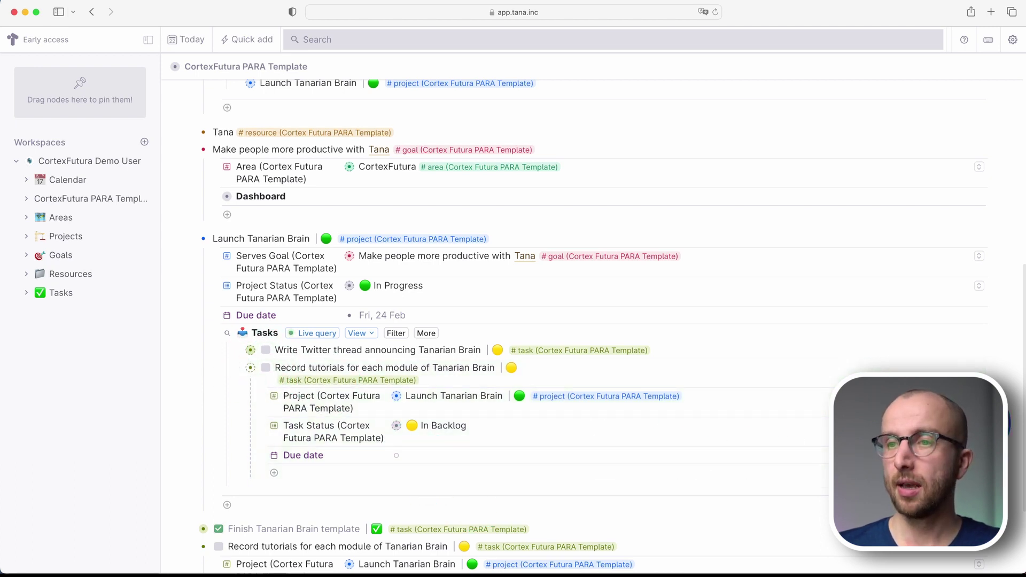
Set the Record tutorials task's status to Dropped, then uncheck the task to reset it.
left_click(444, 425)
left_click(469, 557)
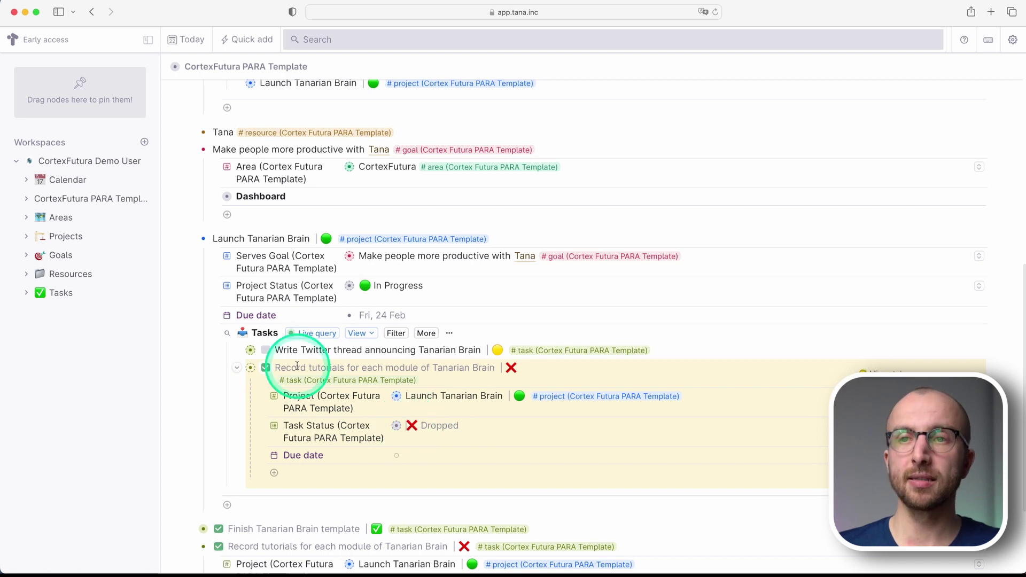
left_click(266, 369)
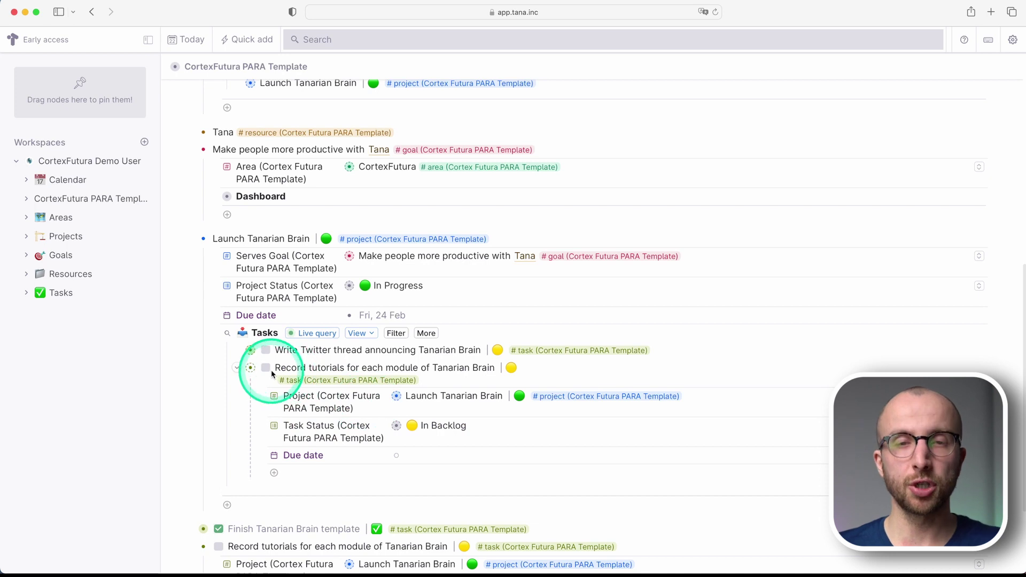
Collapse the Record tutorials task and the Launch Tanarian Brain project in the Demo list.
left_click(236, 368)
left_click(214, 436)
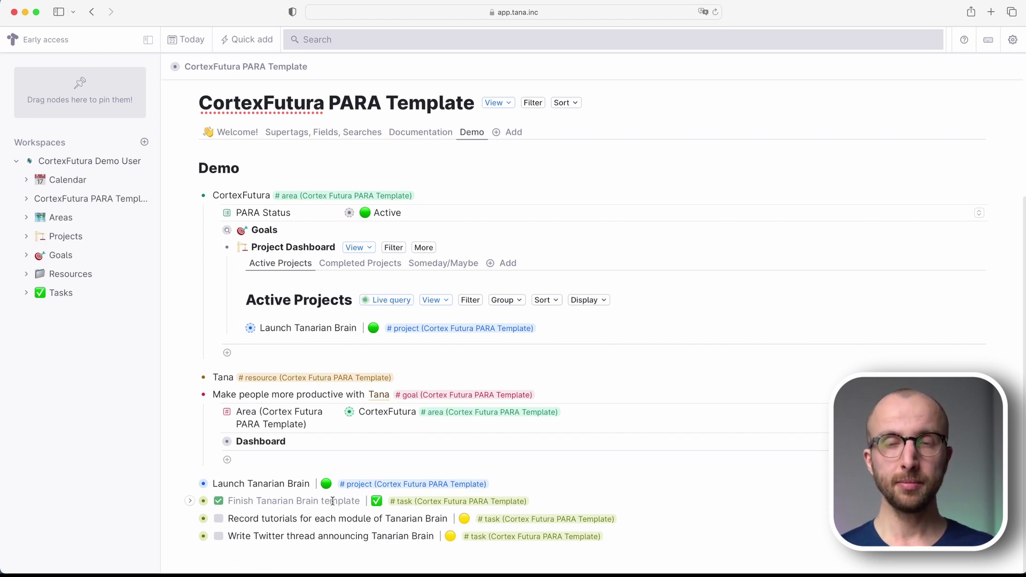
left_click(275, 521)
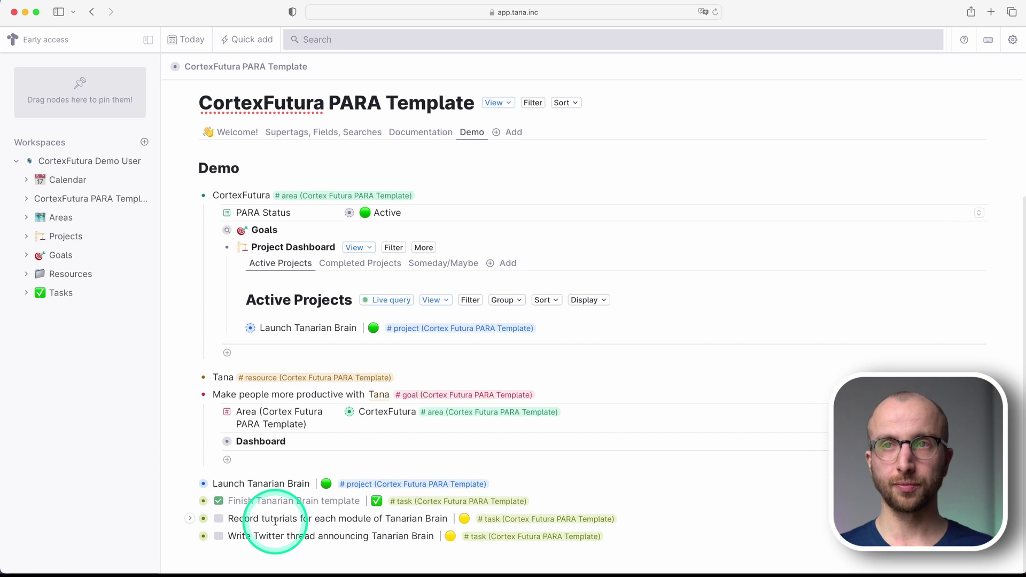
Review the workspace's Areas, Projects, Goals, Resources and Tasks search nodes one after another.
left_click(61, 218)
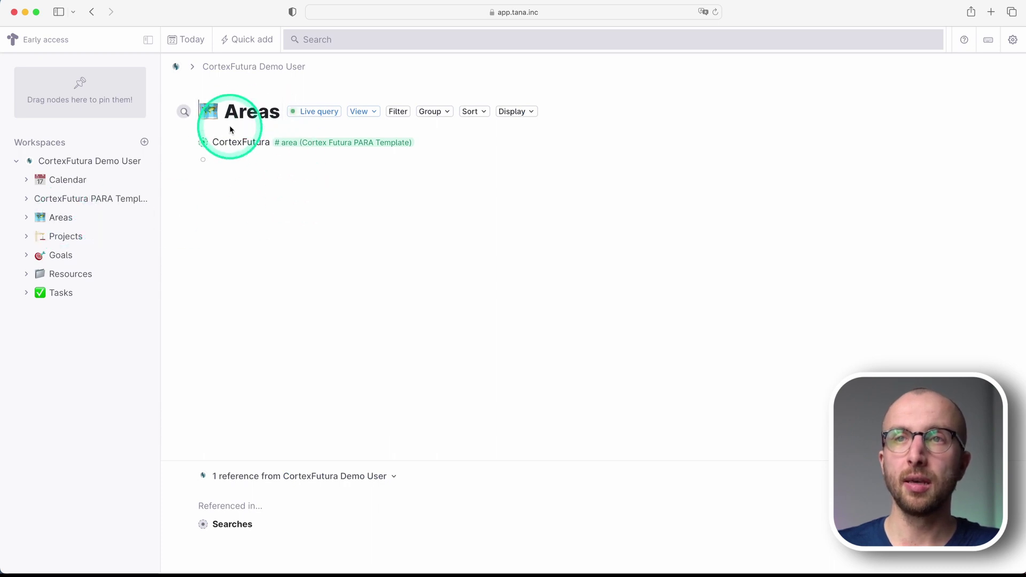
left_click(87, 237)
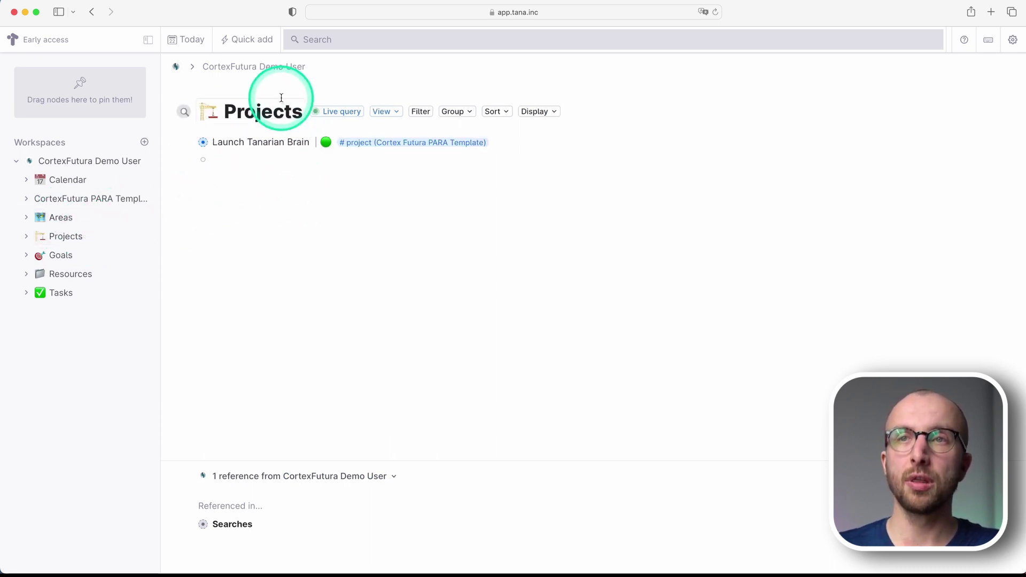
left_click(74, 257)
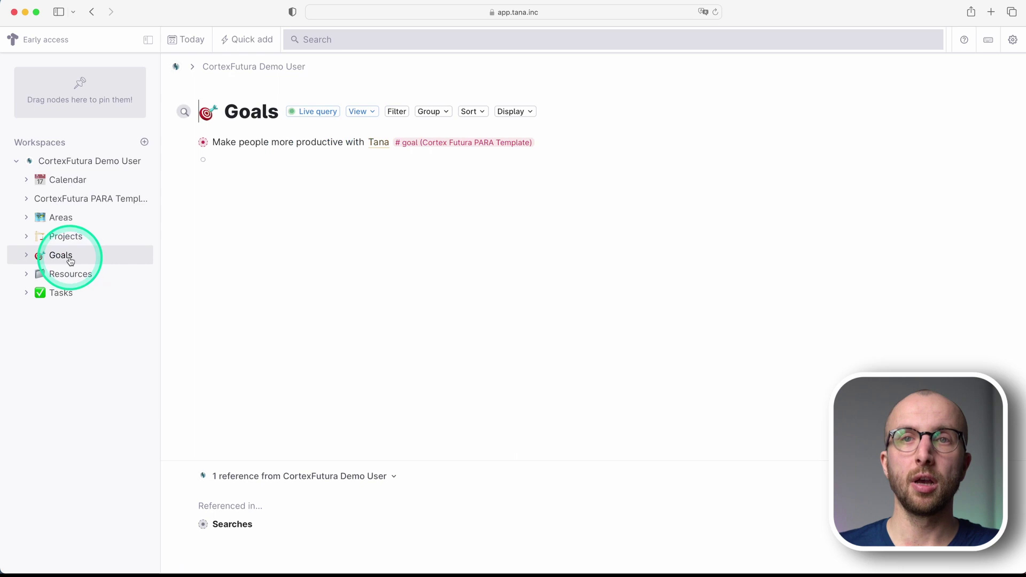
left_click(63, 276)
left_click(61, 293)
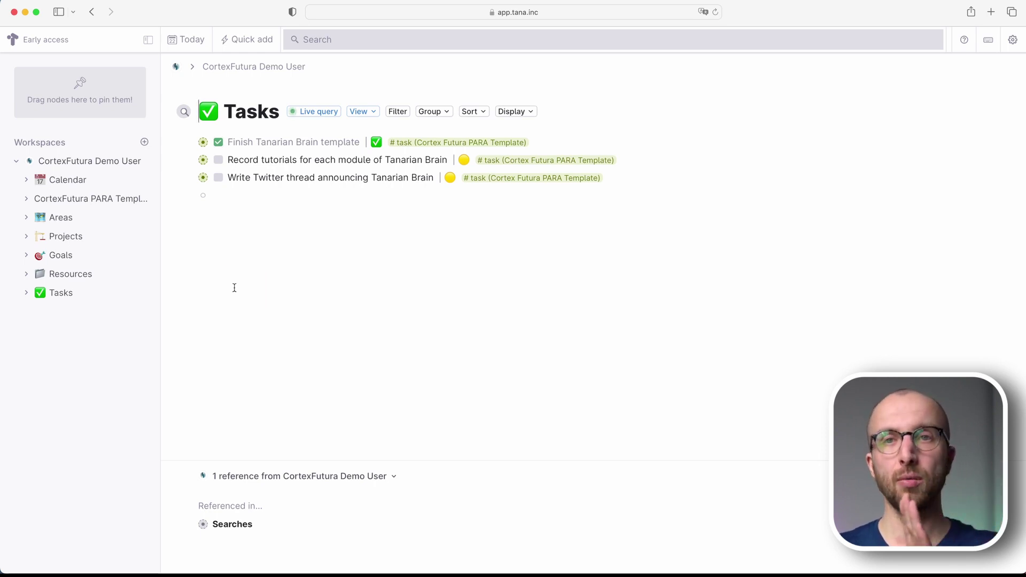
left_click(66, 223)
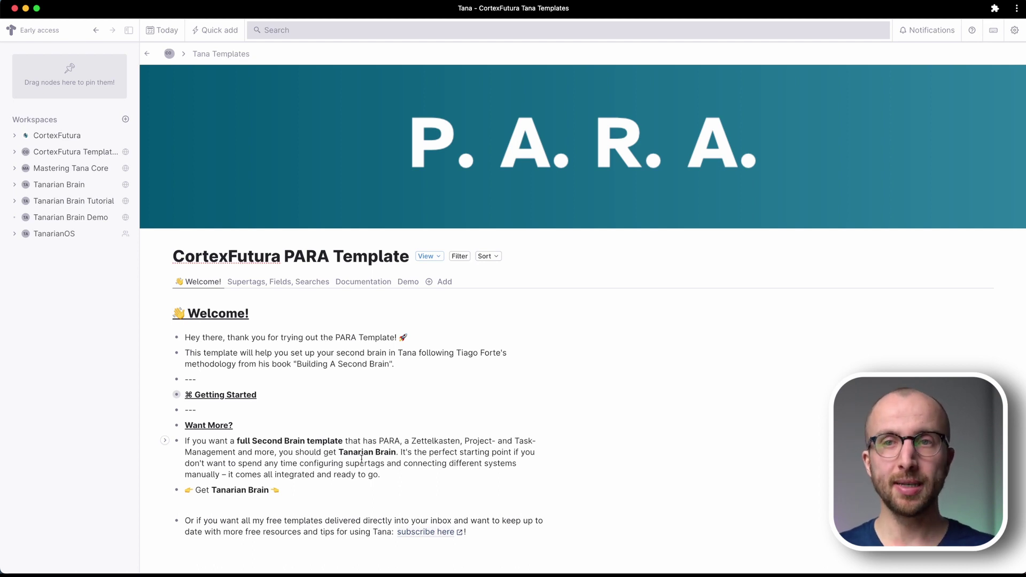
Create a new workspace titled "My Shared Templates".
left_click(127, 120)
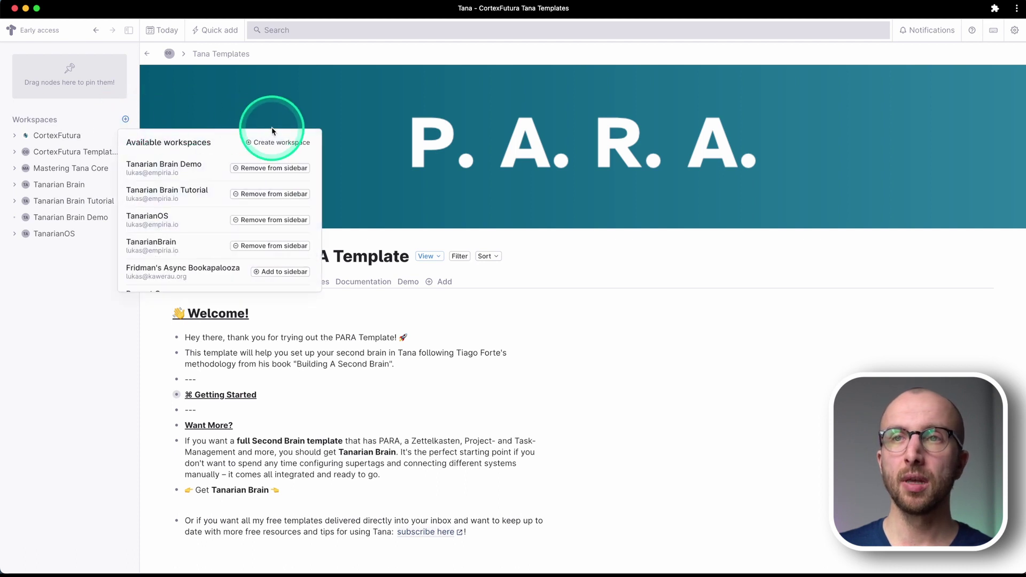
left_click(279, 143)
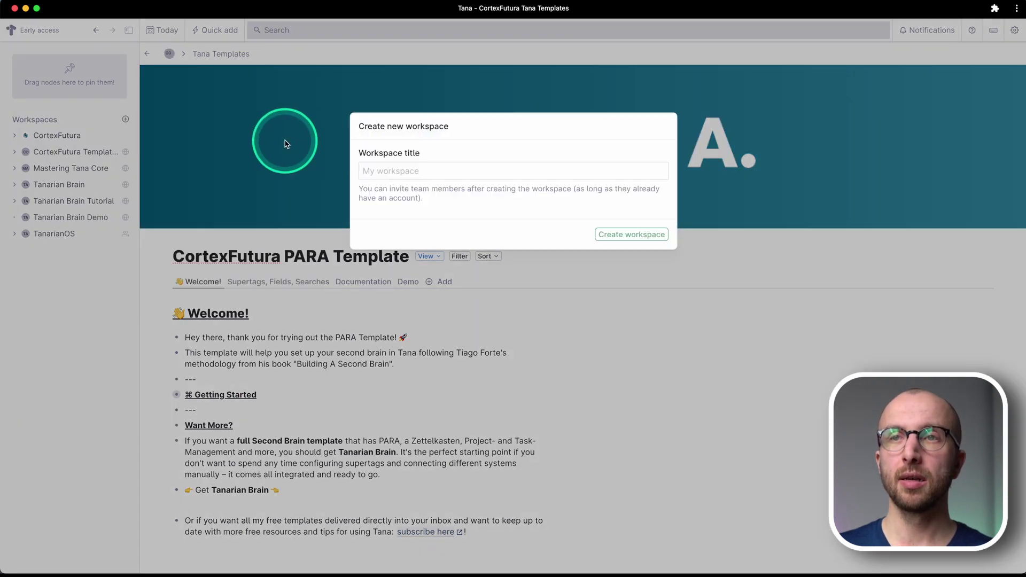
type("M")
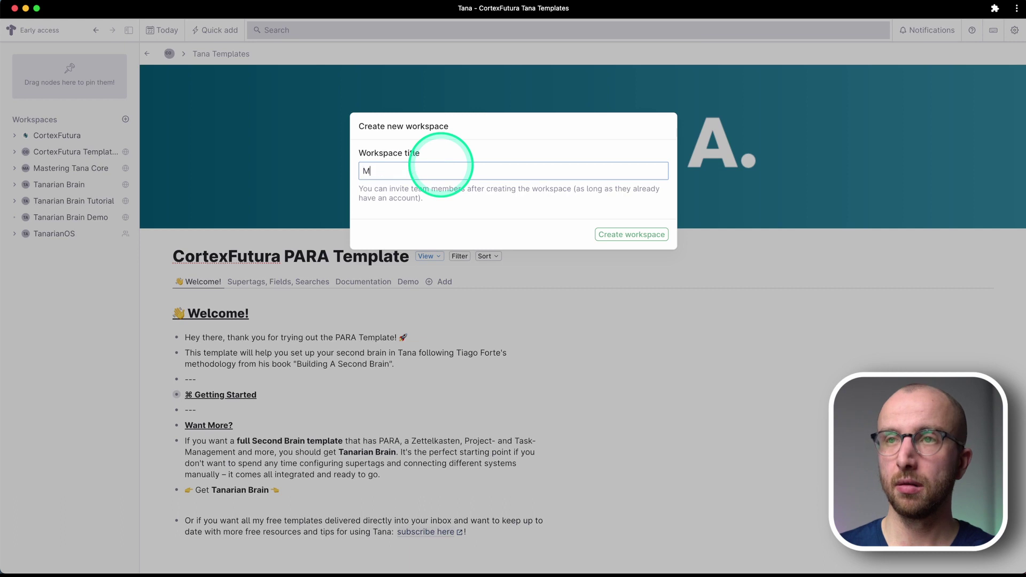
type("y Shared Templates")
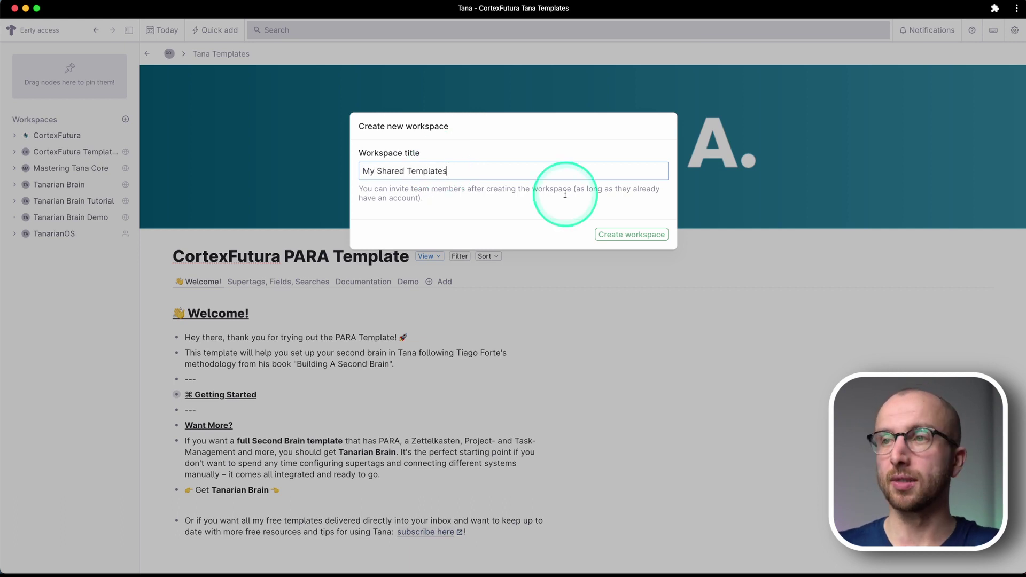
left_click(625, 238)
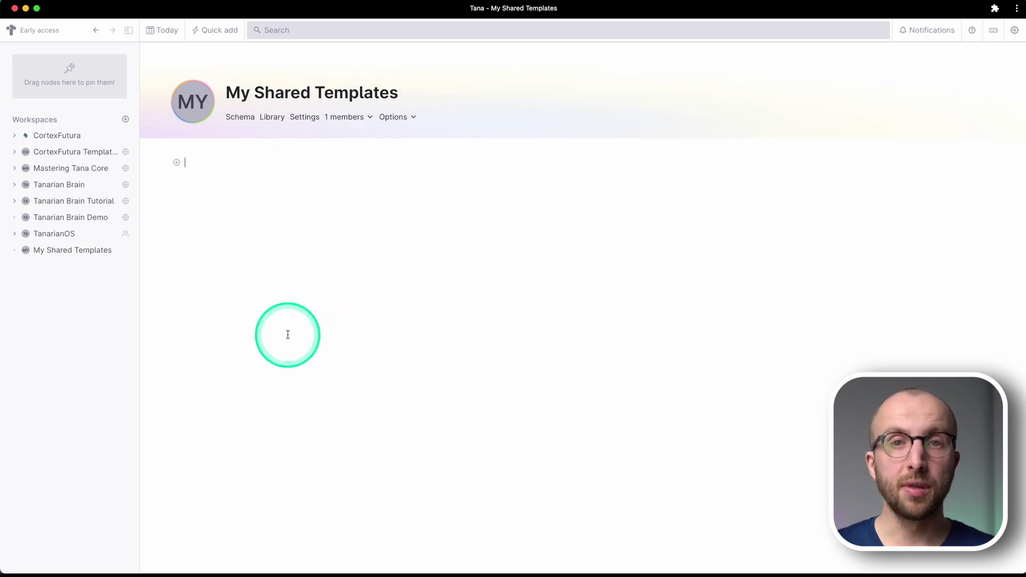
Publish the My Shared Templates workspace as read only.
left_click(335, 93)
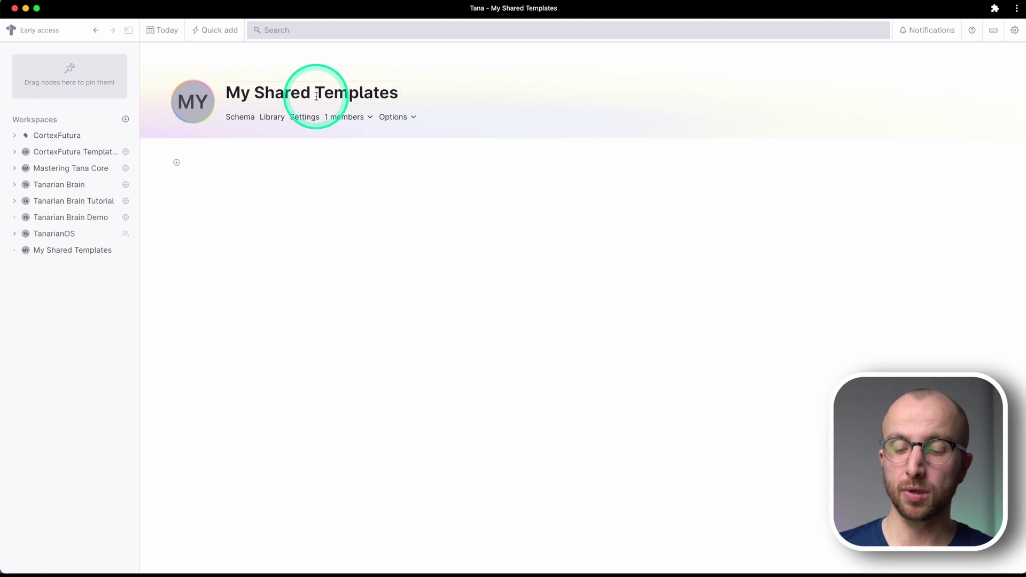
key("super+k")
type("pub")
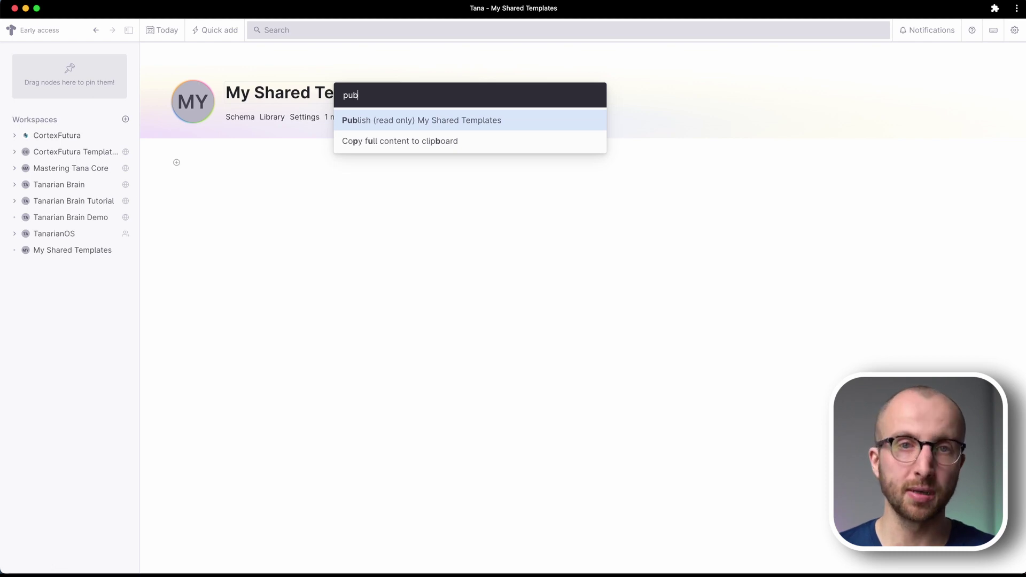
key("Return")
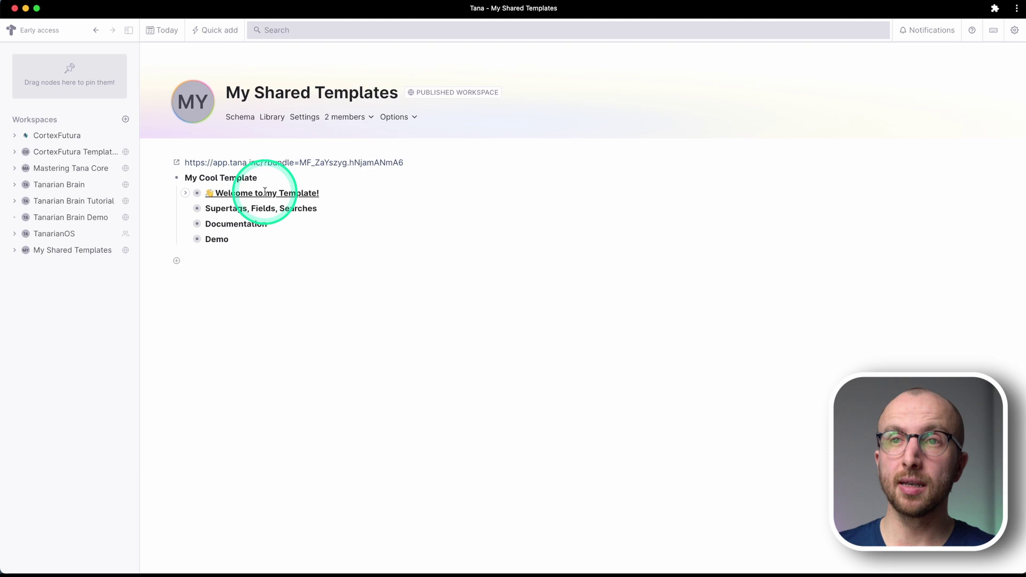
Expand the Supertags, Fields, Searches, Documentation, Demo and Welcome sections of My Cool Template to examine their contents.
left_click(262, 246)
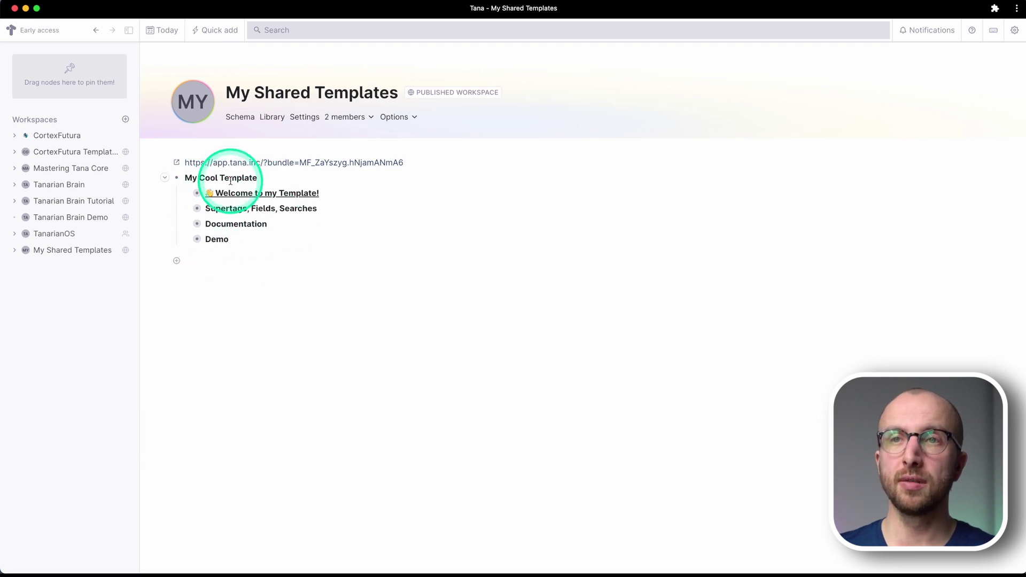
left_click(185, 208)
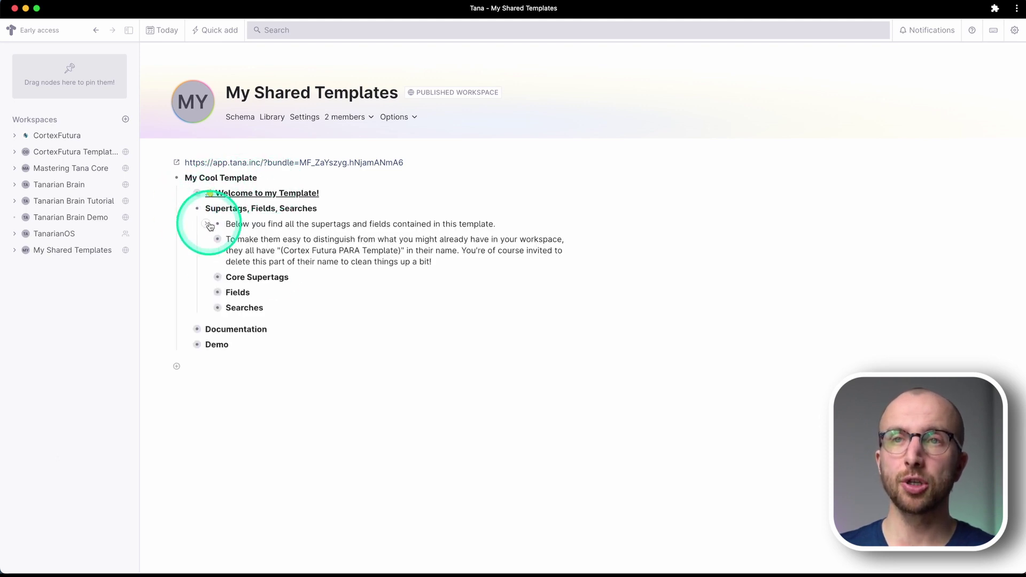
left_click(185, 329)
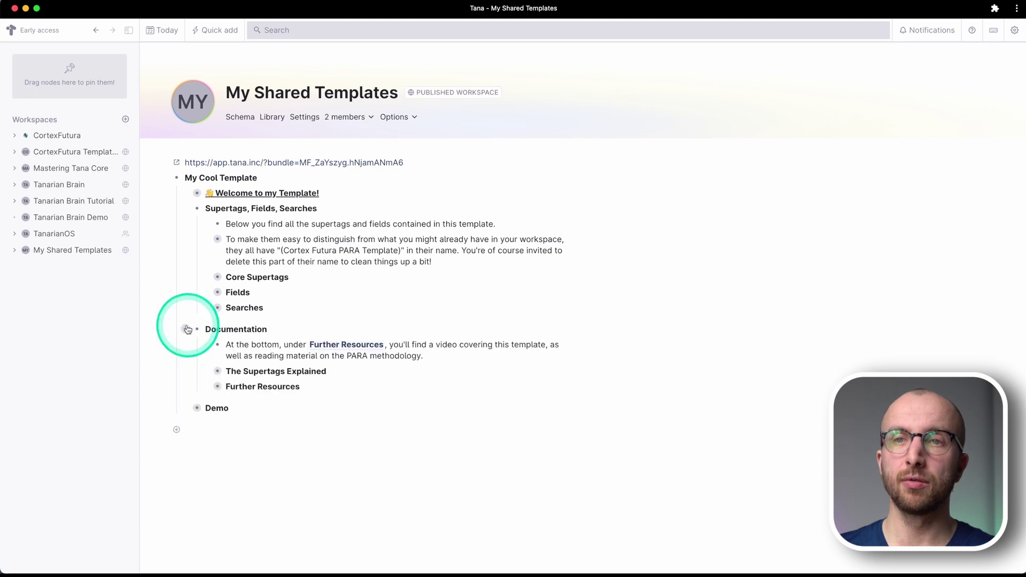
left_click(185, 407)
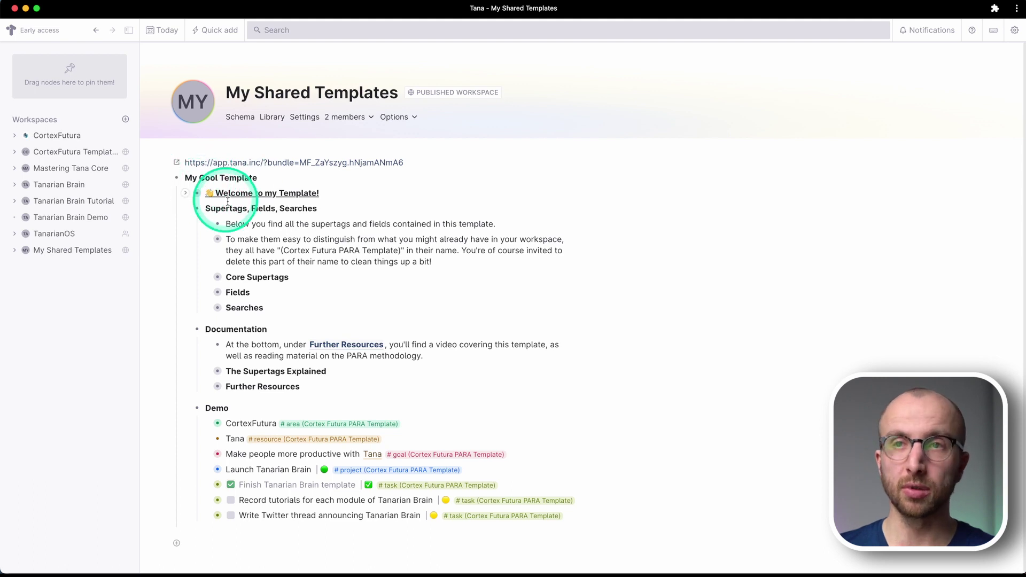
left_click(185, 193)
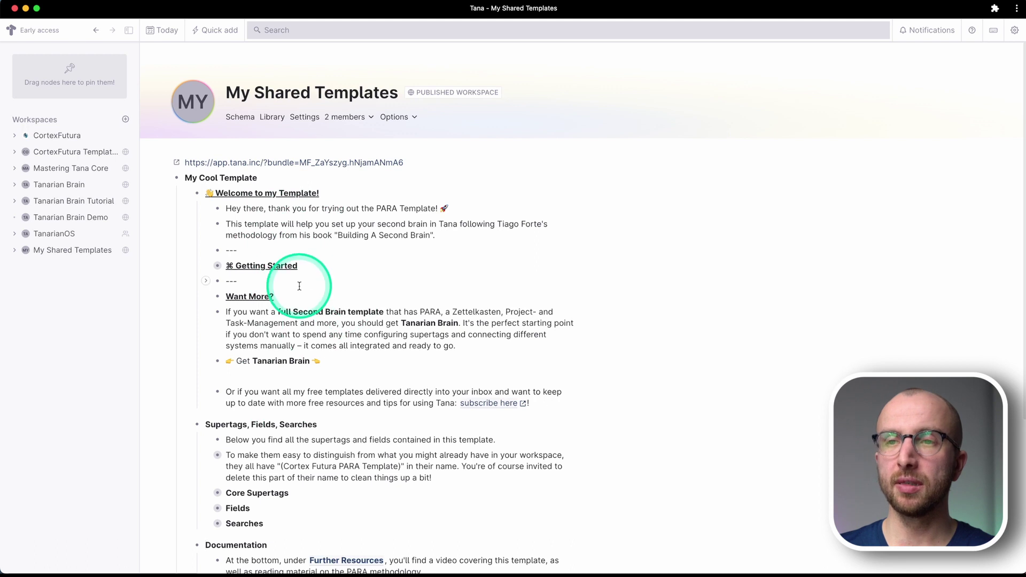
Collapse the Welcome, Supertags, Fields, Searches, Documentation and Demo sections of My Cool Template.
left_click(185, 193)
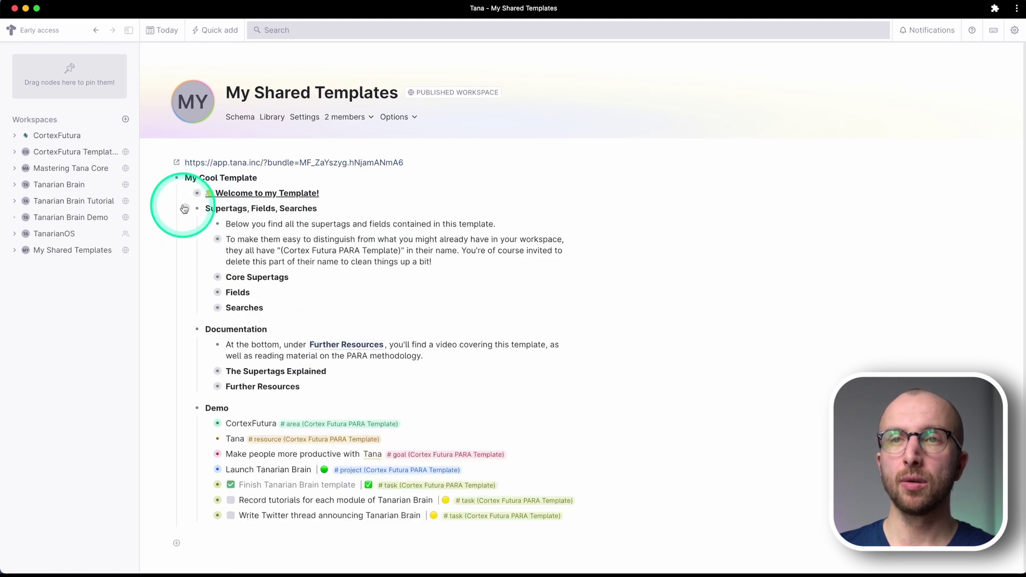
left_click(185, 208)
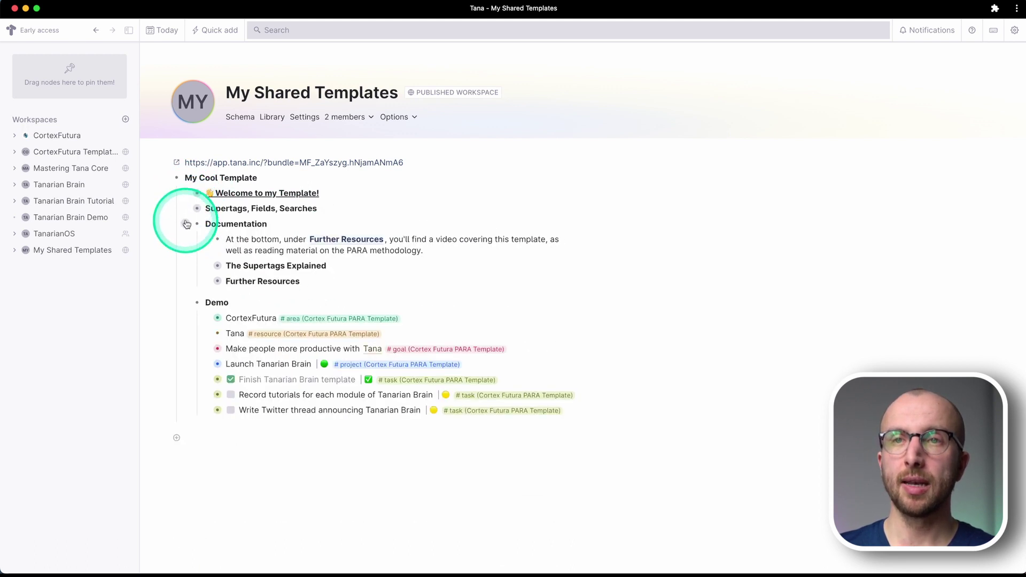
left_click(185, 223)
left_click(185, 239)
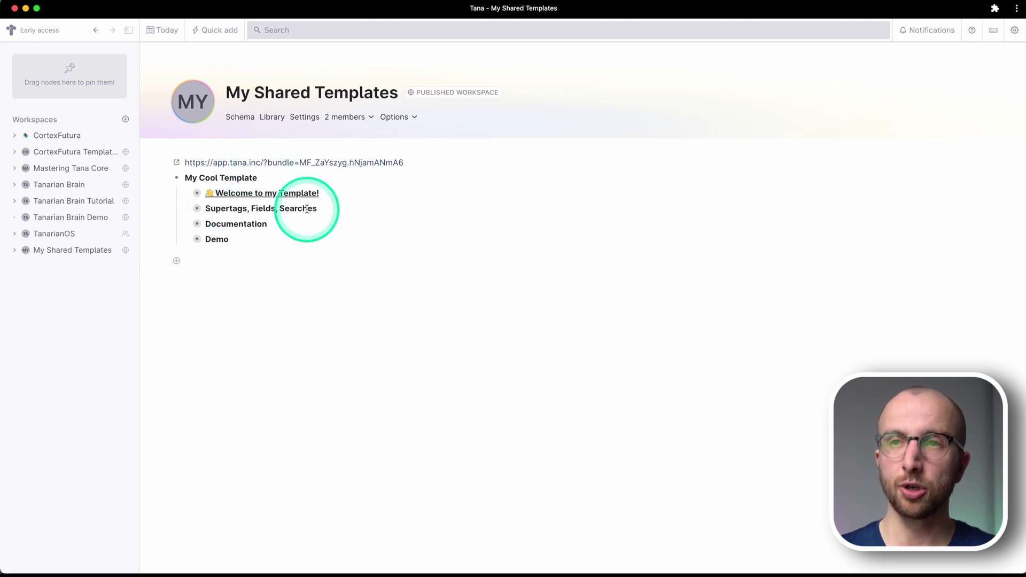
Share the My Cool Template node as a template, copy its link and close the template preview.
key("super+k")
type("share")
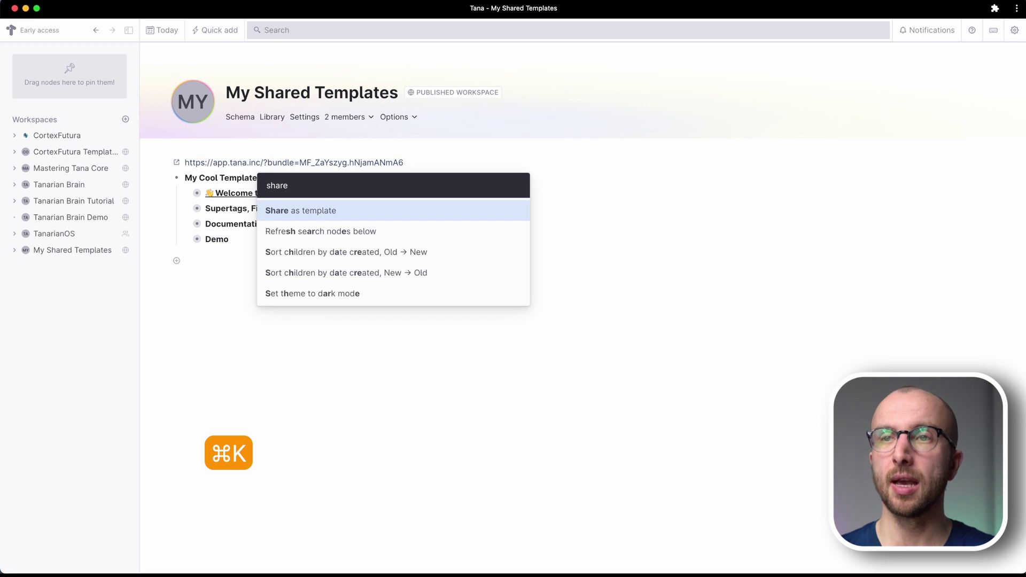
key("Return")
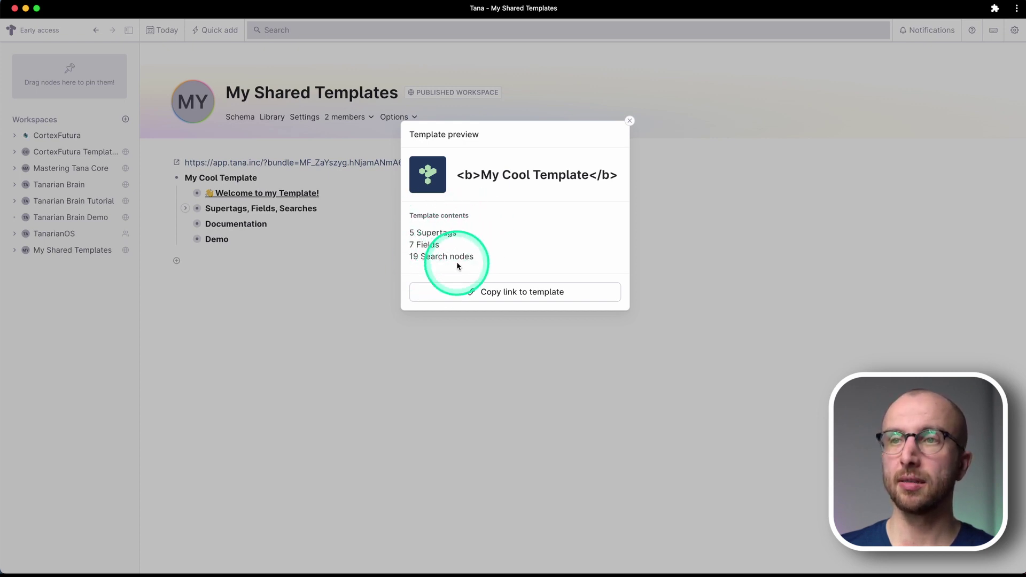
left_click(487, 292)
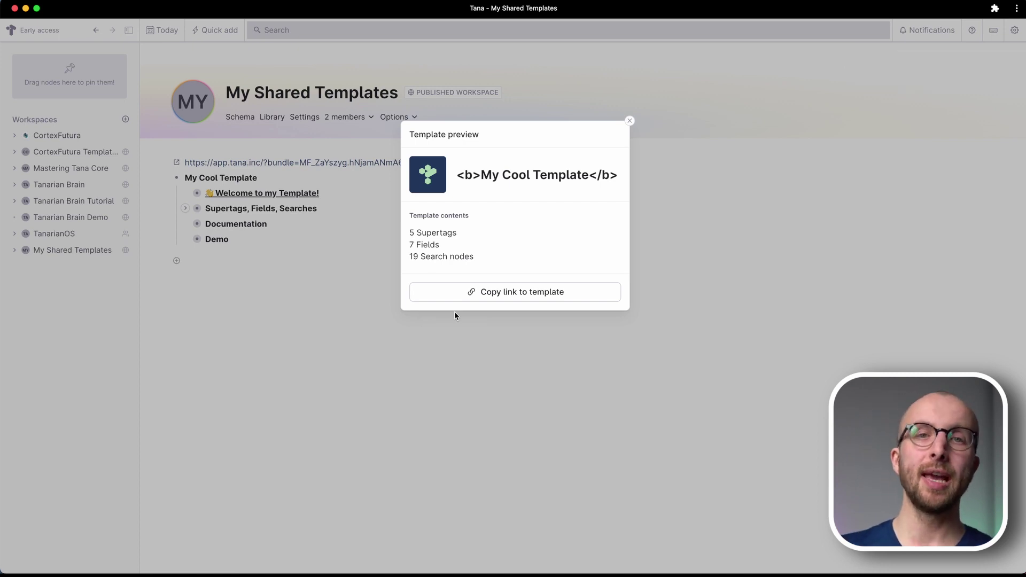
left_click(602, 292)
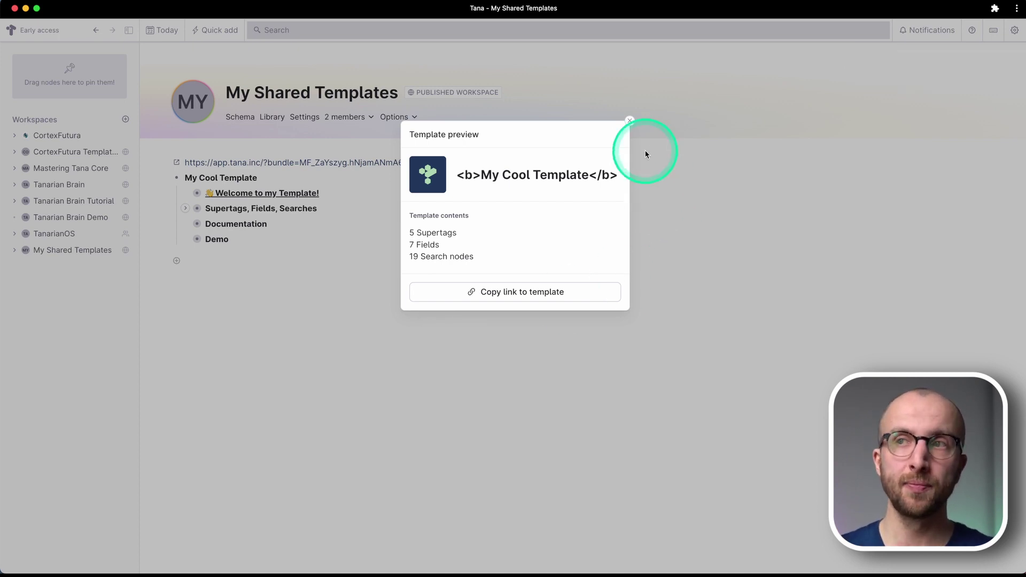
left_click(631, 123)
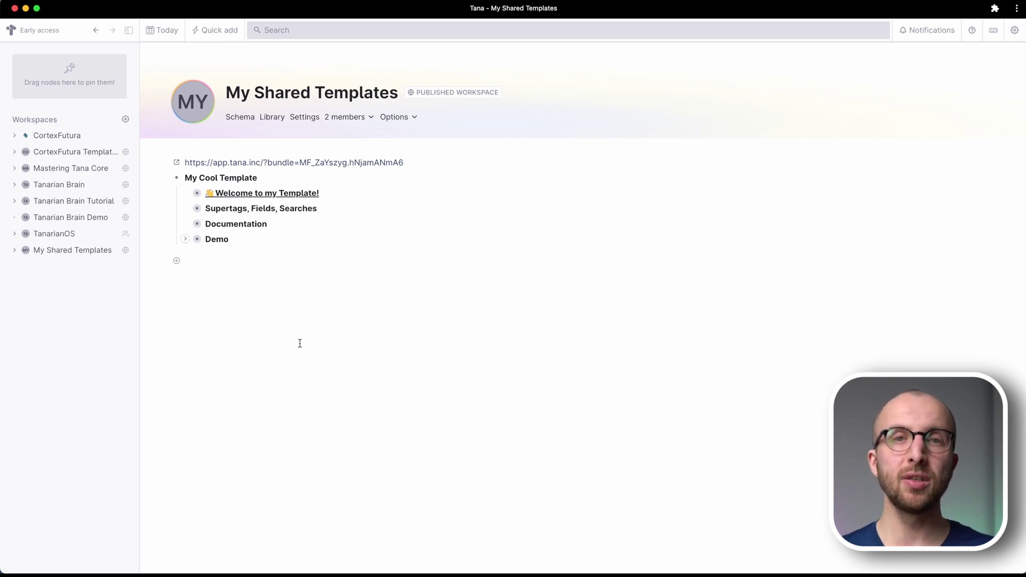
Expand the Supertags, Fields, Searches section and its Core Supertags list, and check where the goal supertag is stored.
left_click(182, 177)
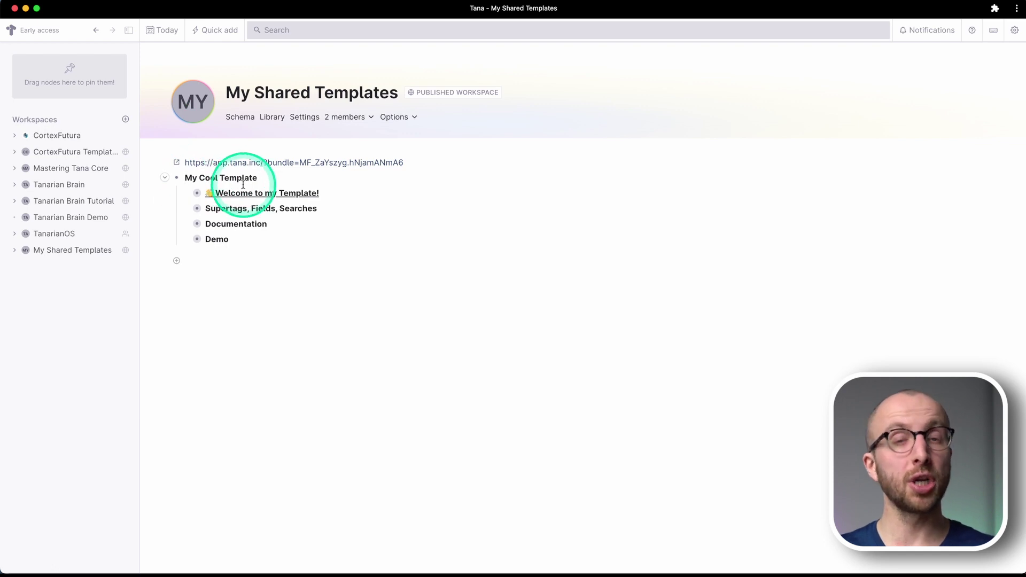
left_click(186, 209)
left_click(207, 277)
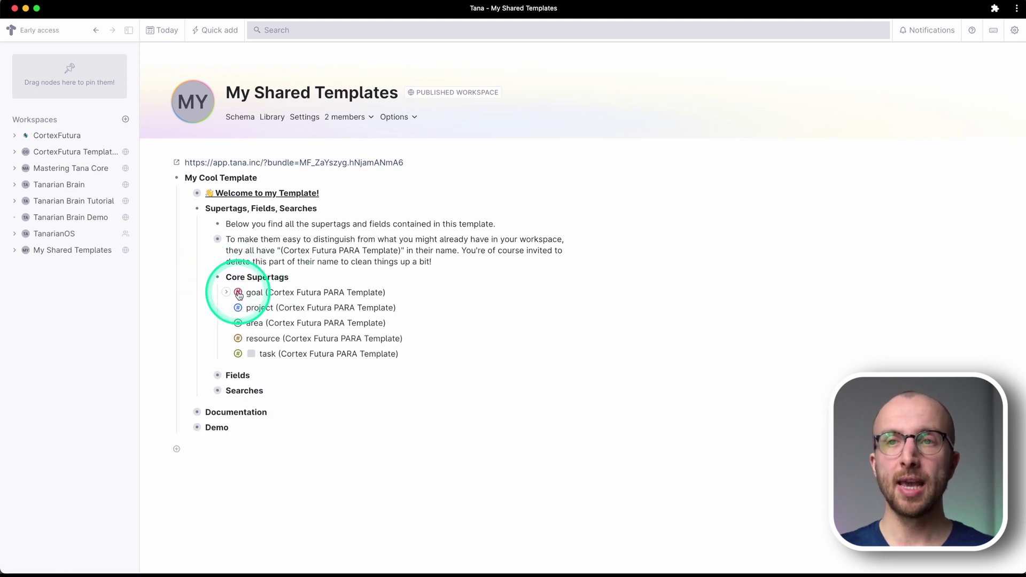
mouse_move(240, 292)
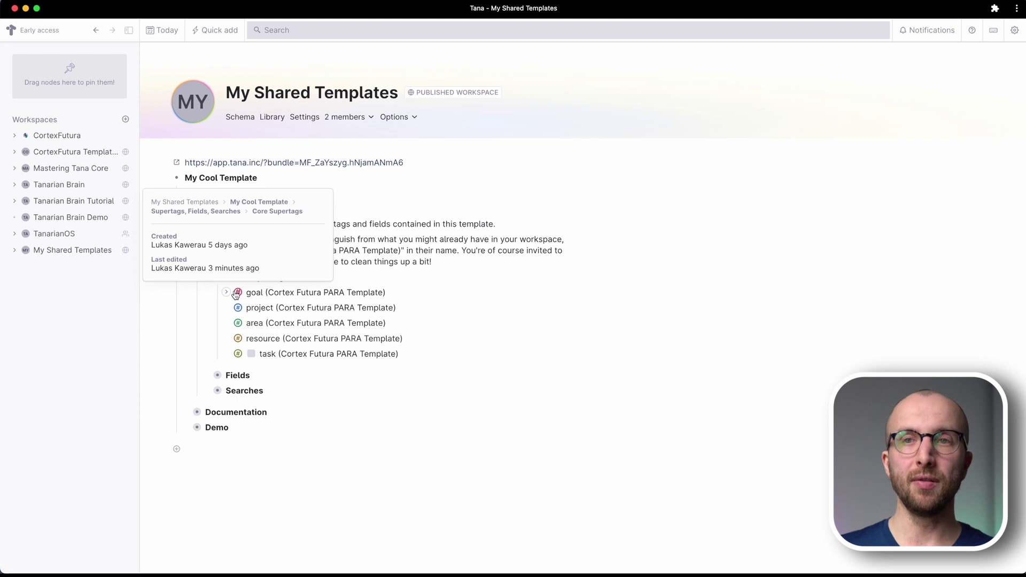
left_click(238, 252)
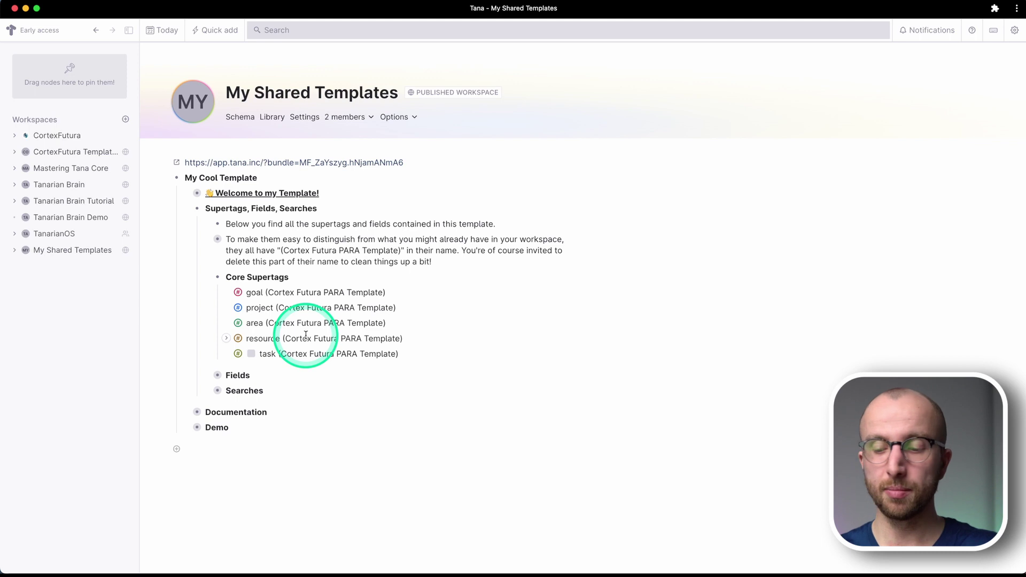
Inspect the goal supertag's configuration and its Area field's settings and location, and expand the Fields list in My Cool Template.
key("super+equal")
key("super+equal")
key("super+equal")
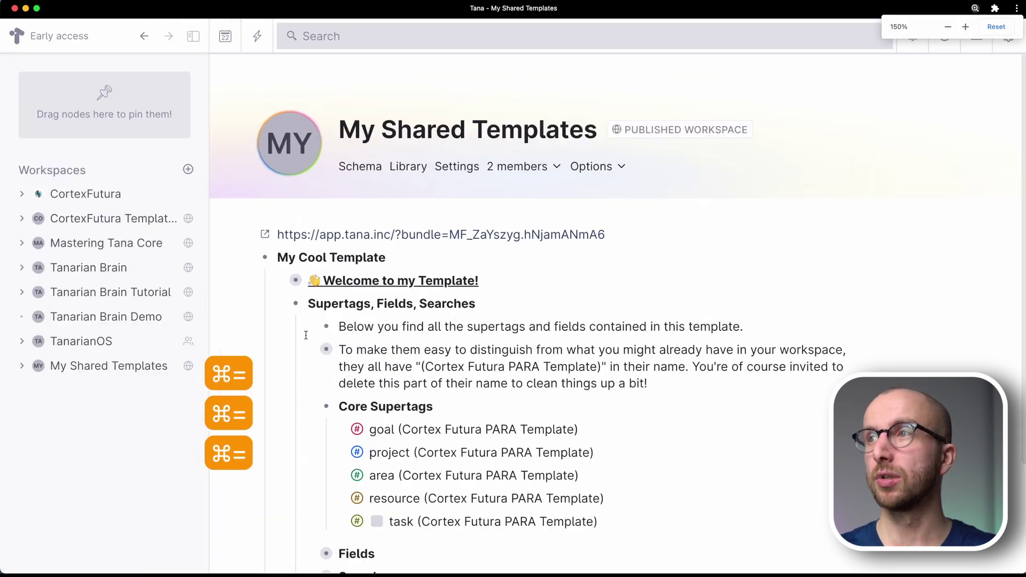
scroll(305, 335, "down", 5)
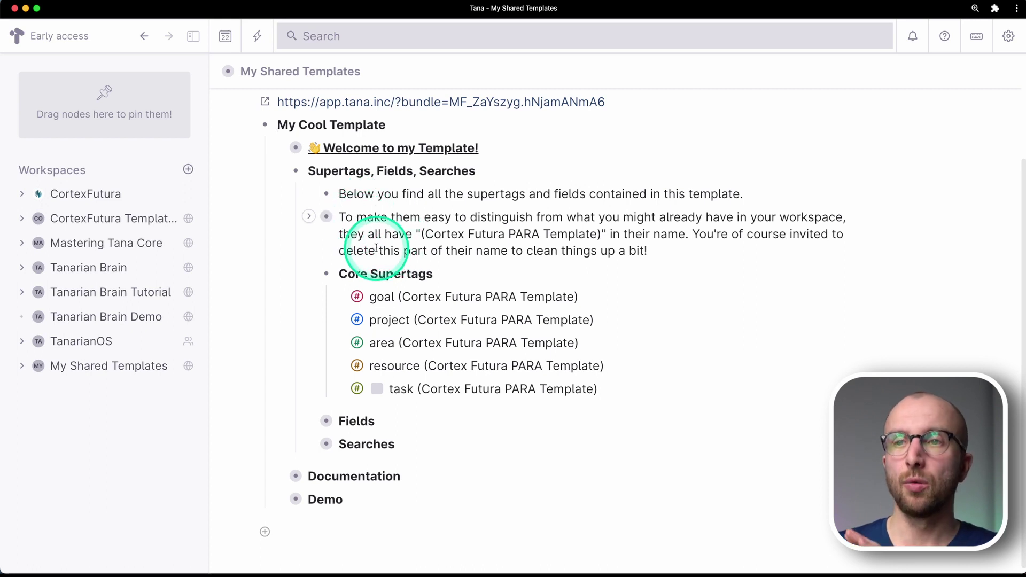
left_click(355, 297)
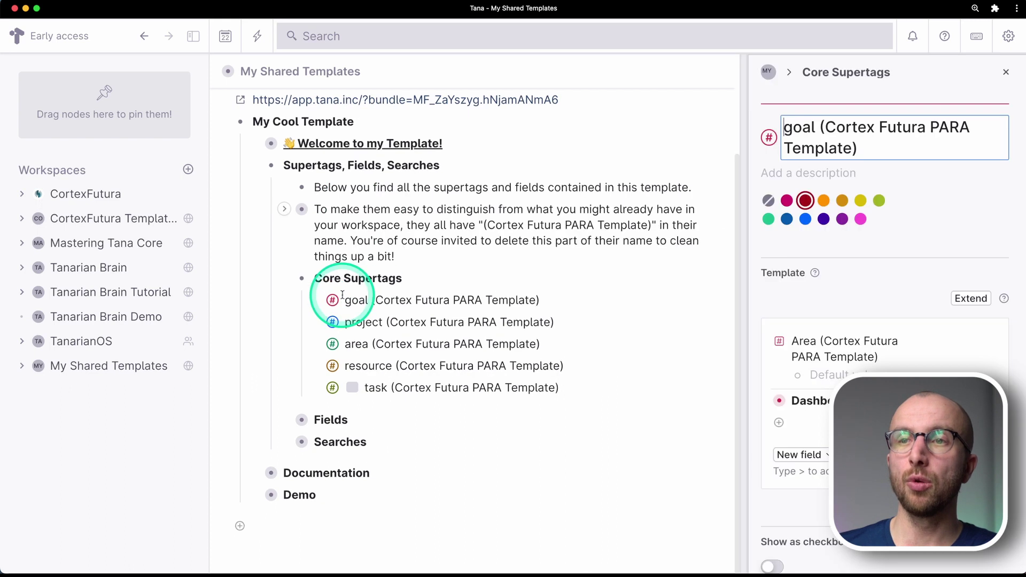
left_click(780, 342)
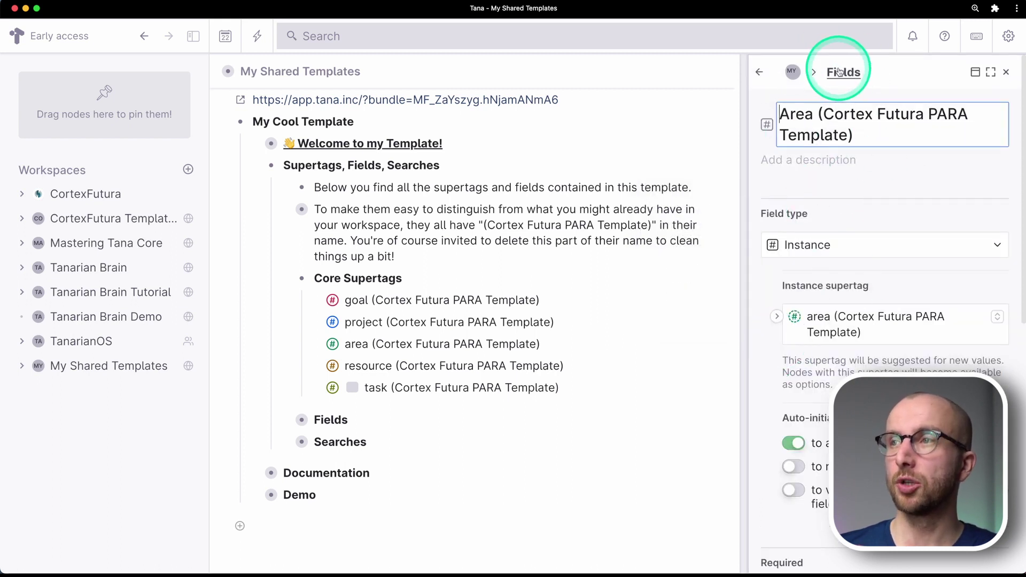
left_click(281, 420)
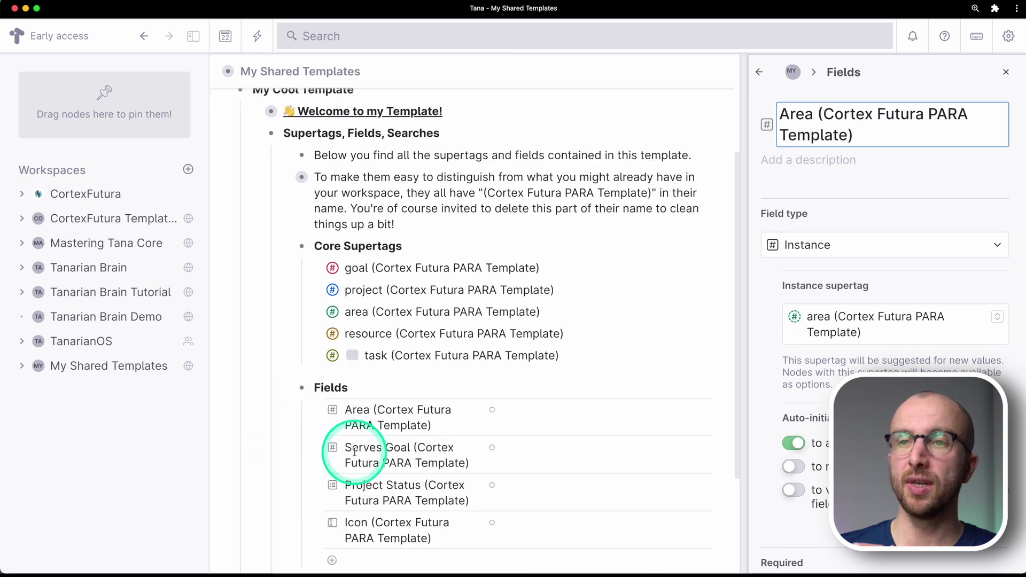
Close the Area field's configuration and move the Area (Cortex Futura PARA Template) field to the Home of My Shared Templates.
scroll(374, 449, "down", 3)
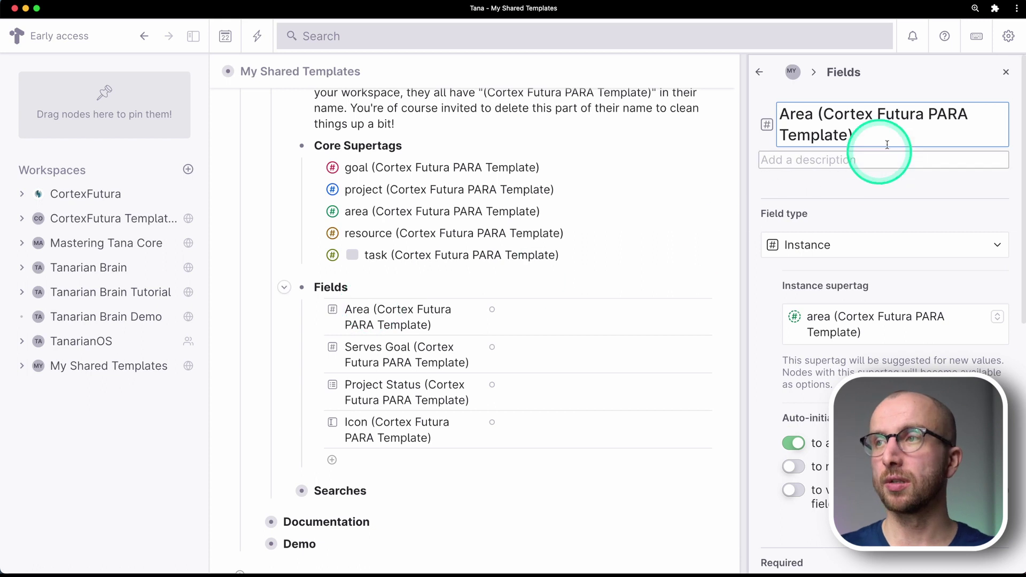
left_click(1006, 73)
left_click(382, 319)
key("super+k")
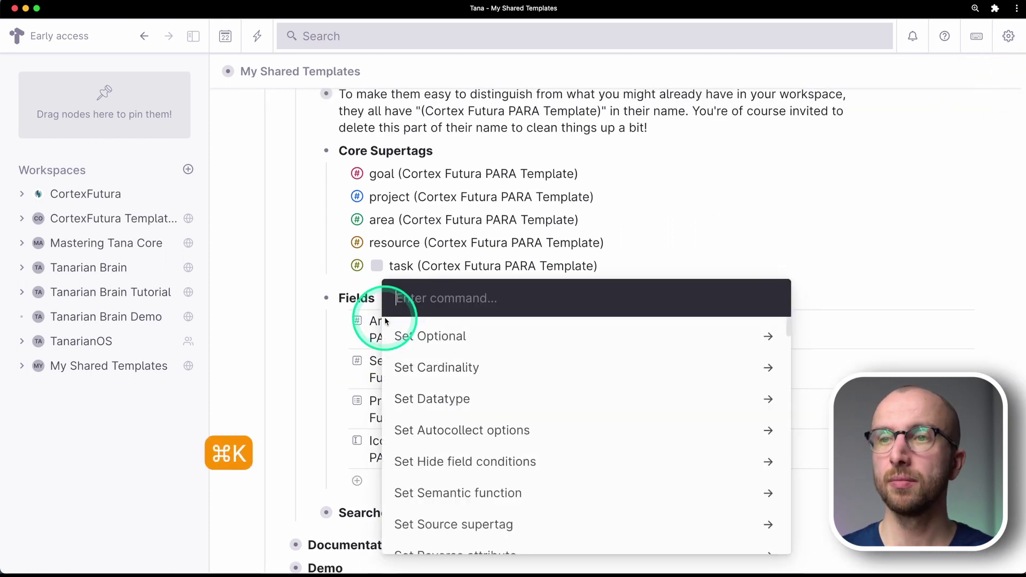
type("Move to")
key("Down")
key("Down")
key("Down")
key("Down")
key("Down")
key("Down")
key("Down")
key("Down")
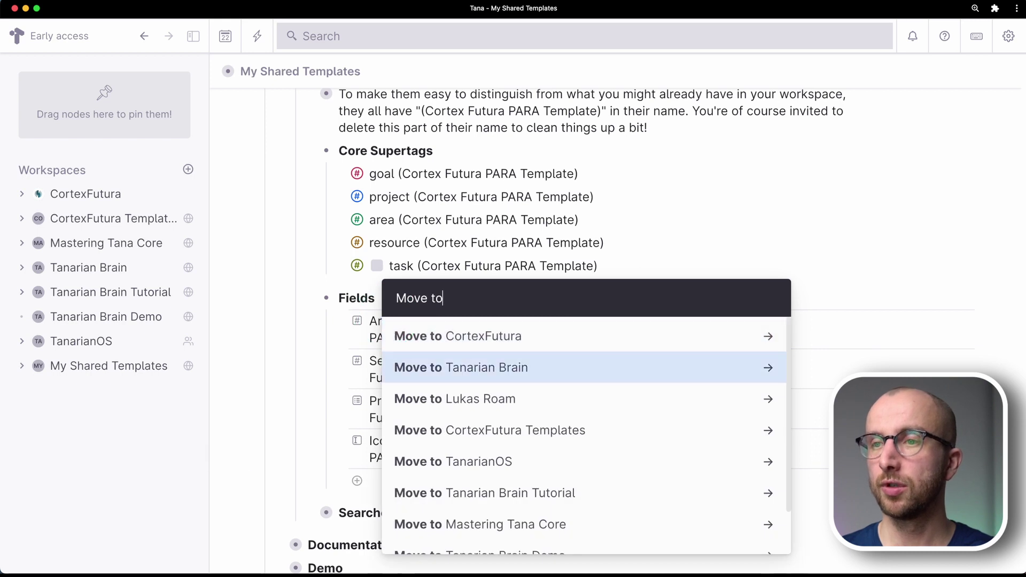
key("Return")
key("Down")
key("Down")
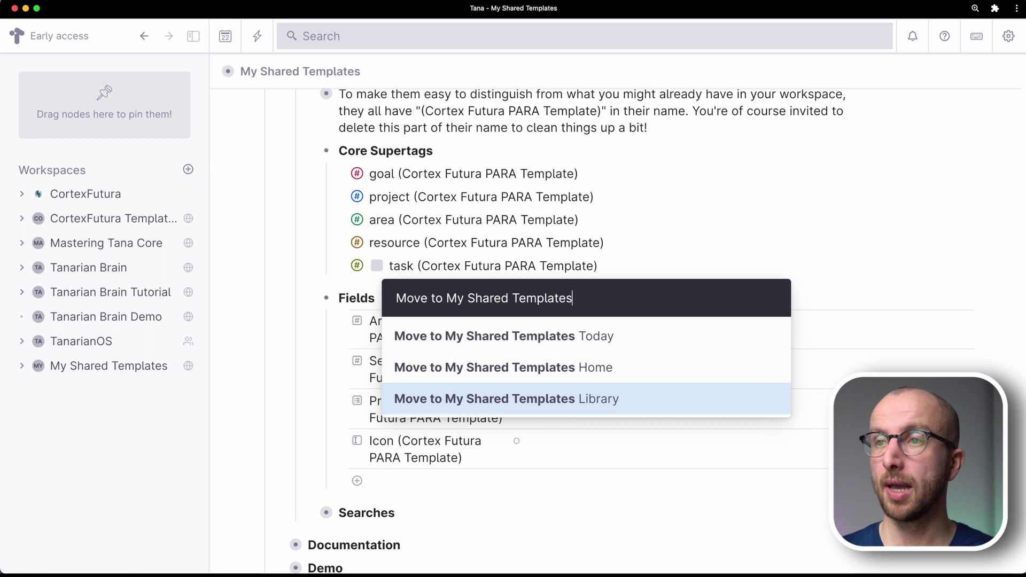
key("Up")
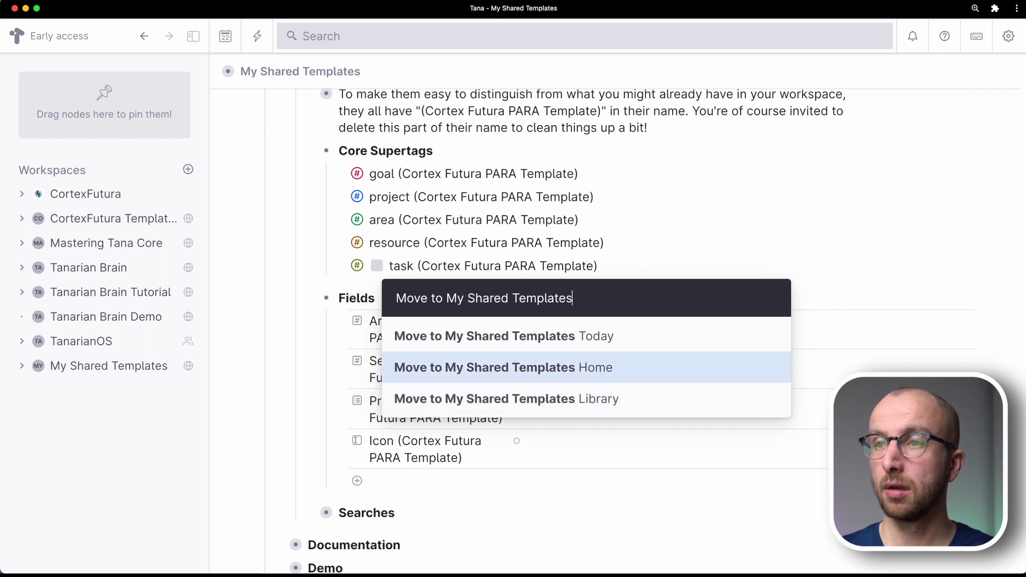
key("Return")
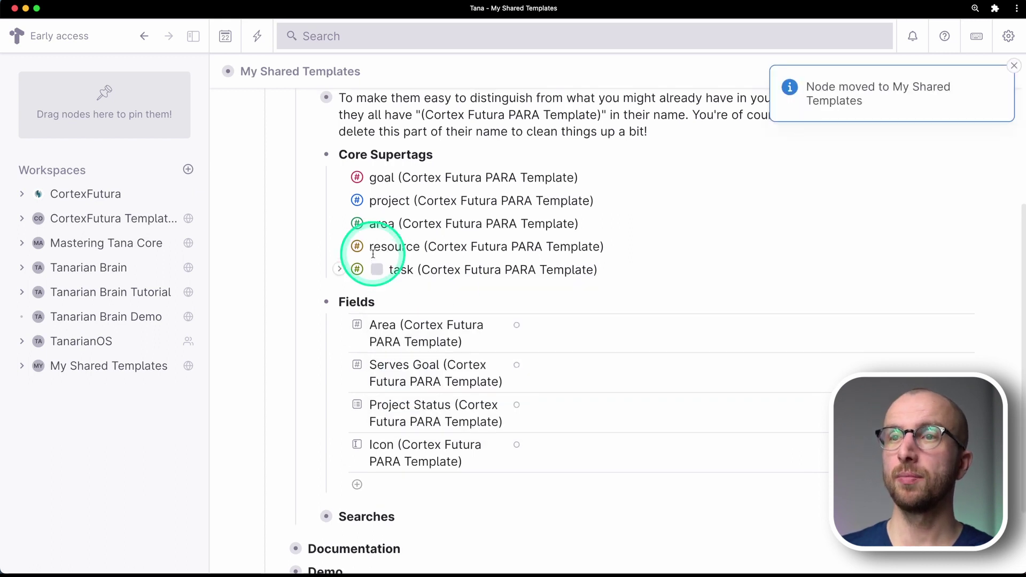
Share the My Cool Template node as a template, check its preview for external references and close the preview.
scroll(389, 268, "up", 5)
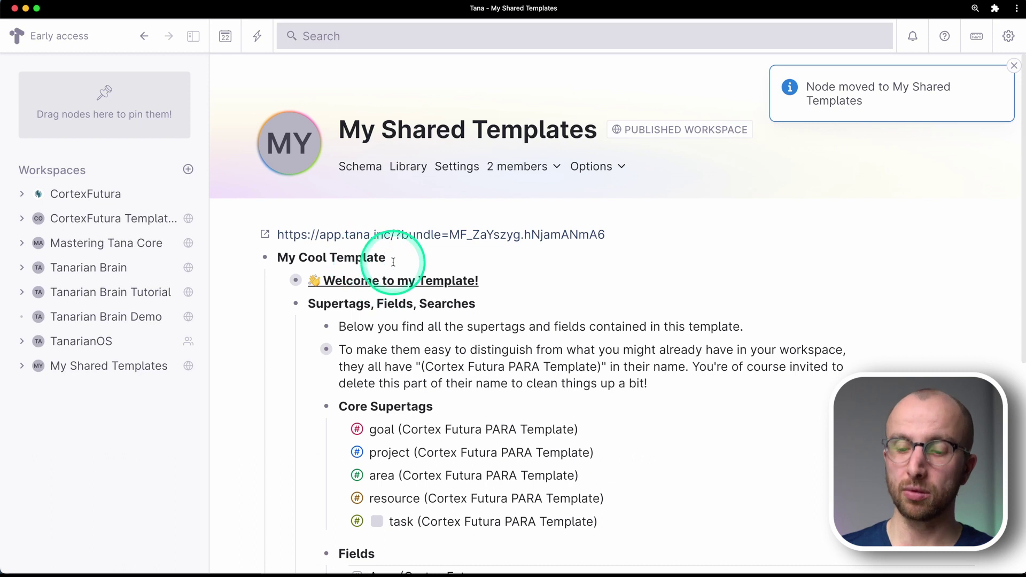
key("super+k")
type("shaer")
key("BackSpace")
key("BackSpace")
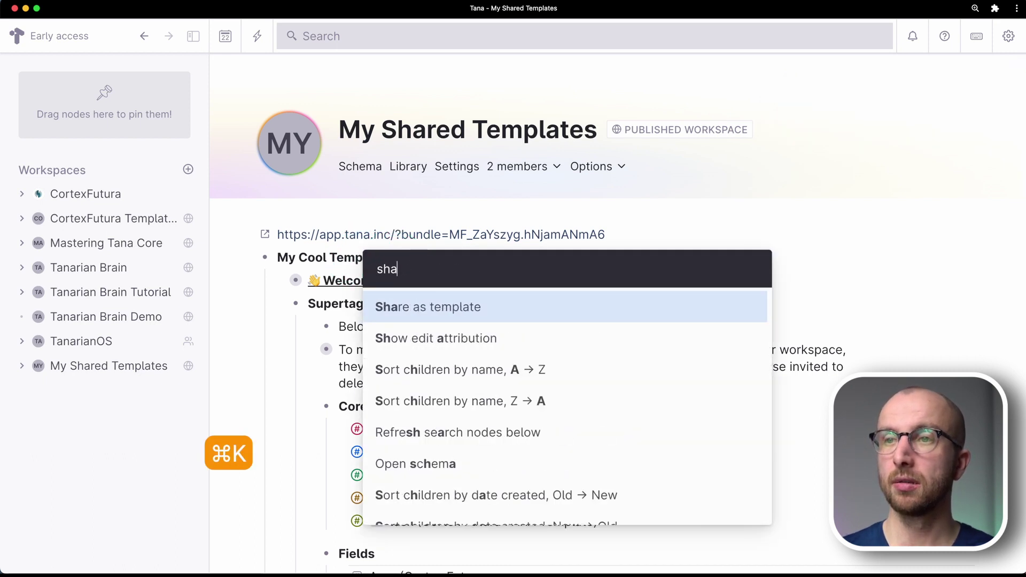
key("Return")
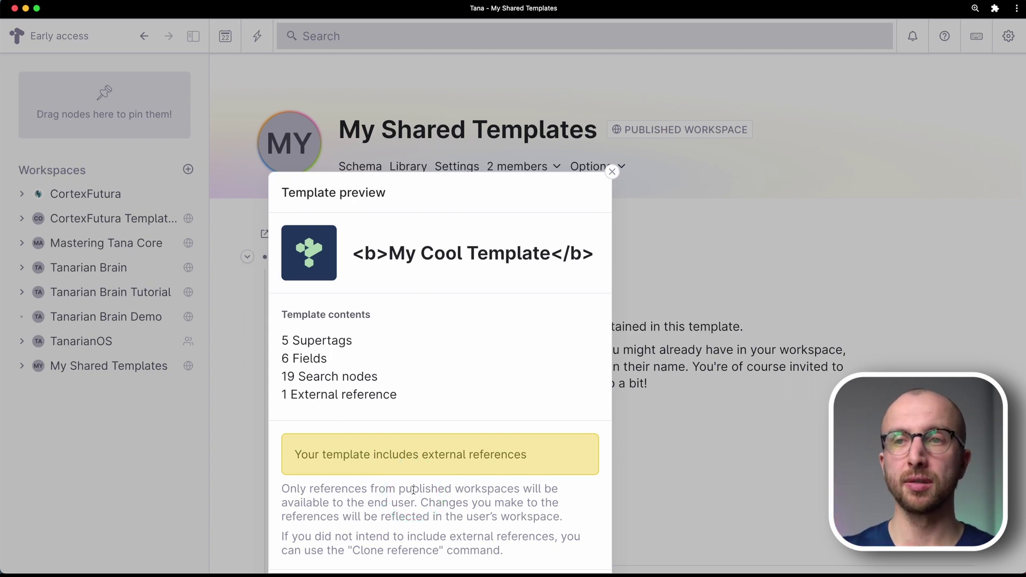
left_click(612, 172)
Undo the Area field's move to the workspace Home and check the Fields list in My Cool Template.
key("super+z")
scroll(564, 448, "down", 6)
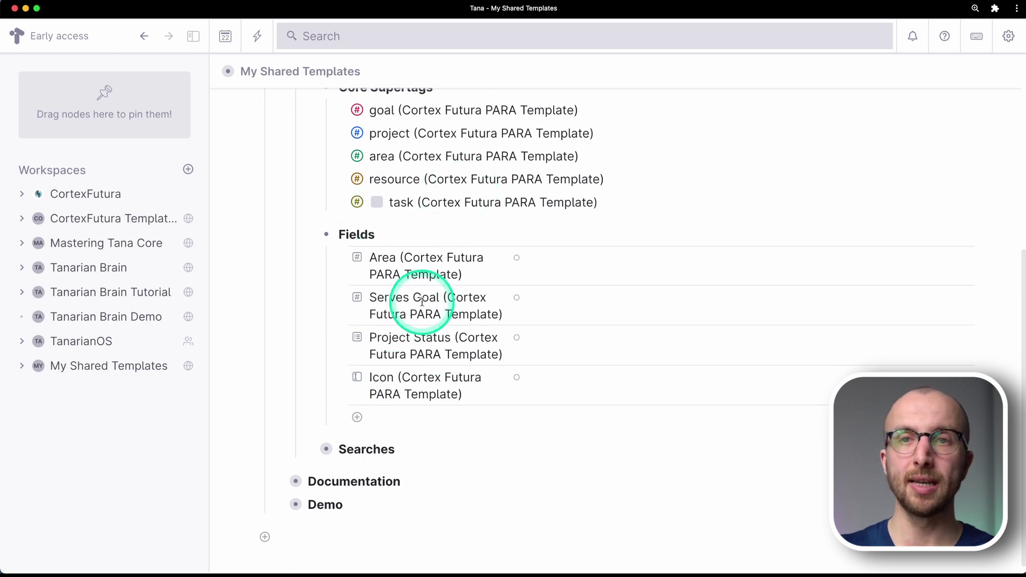
Collapse the Supertags, Fields, Searches section of My Cool Template.
scroll(422, 302, "up", 6)
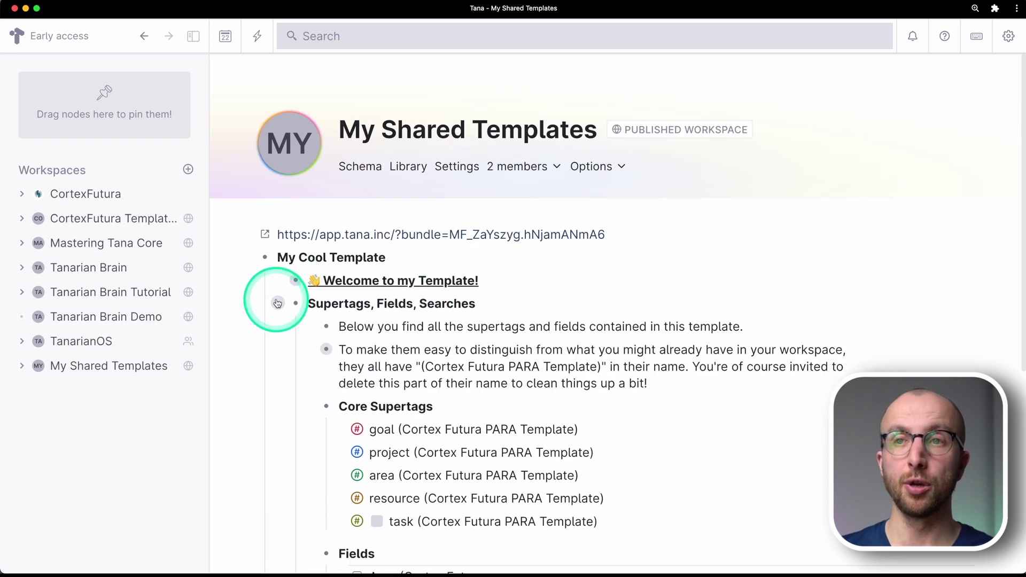
left_click(278, 304)
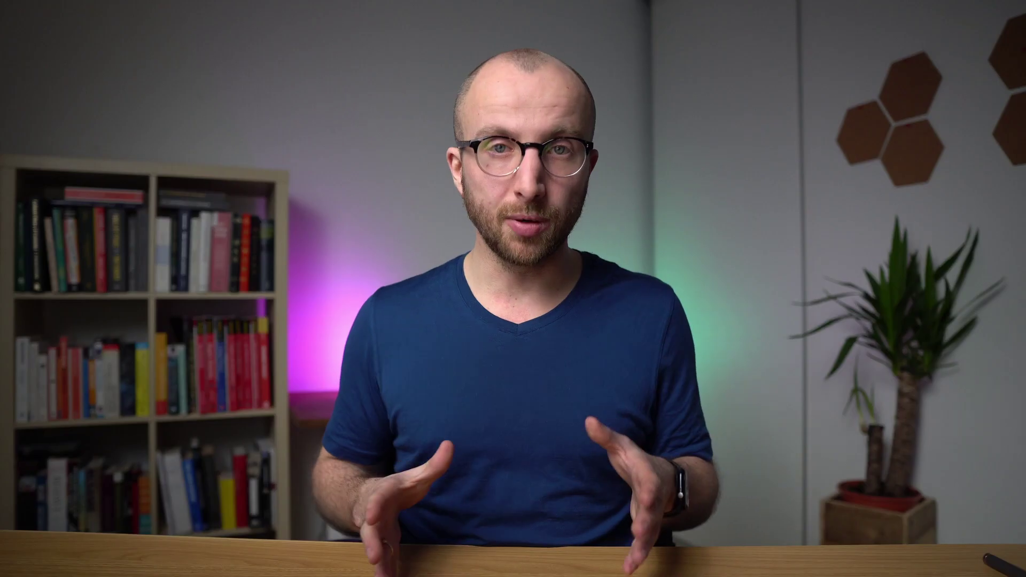